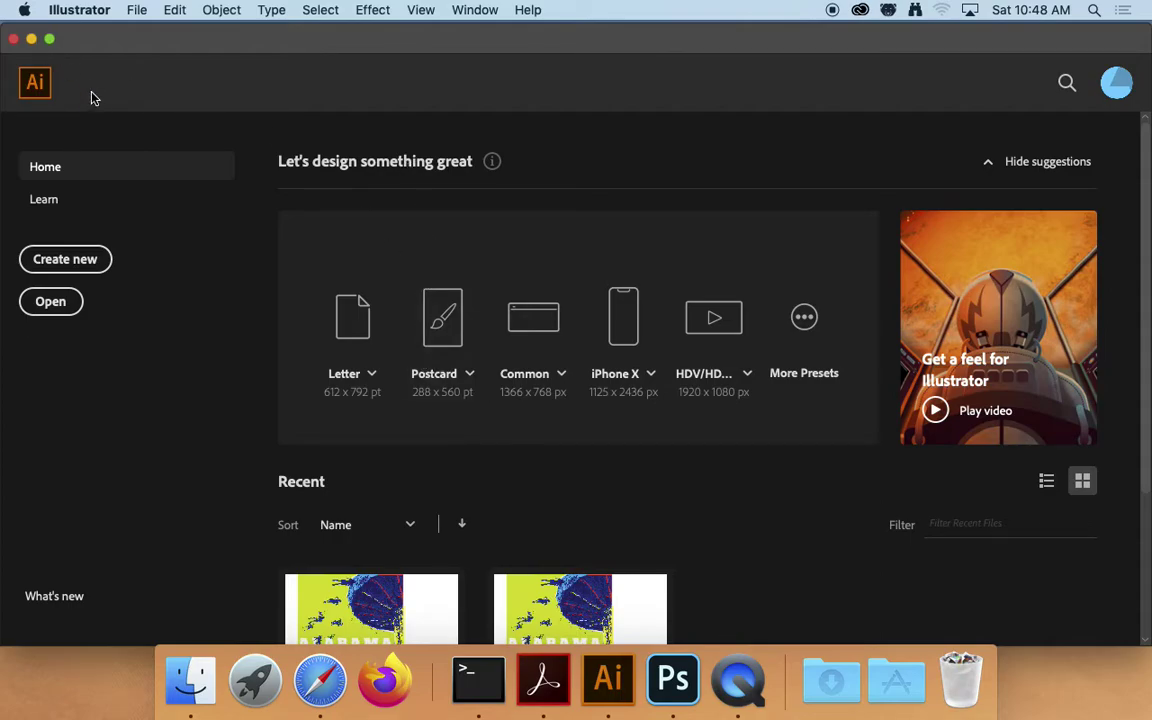
- Create a new Print document in inches, Width 11 and Height 17
left_click(65, 259)
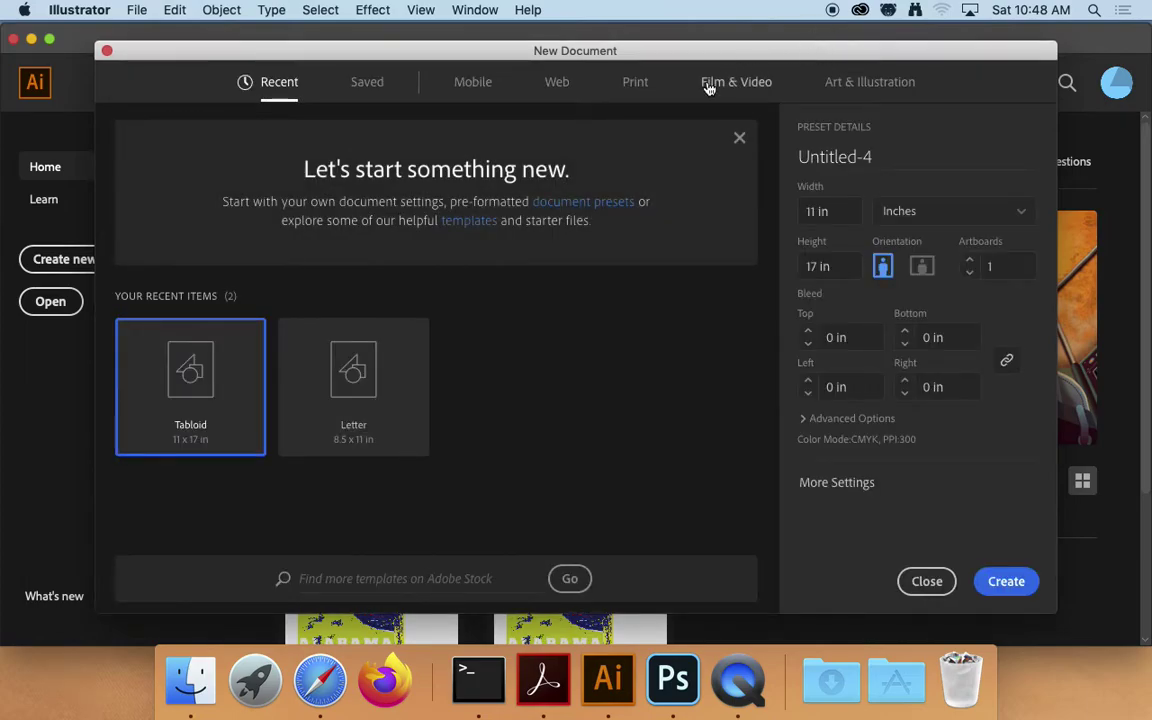
left_click(635, 82)
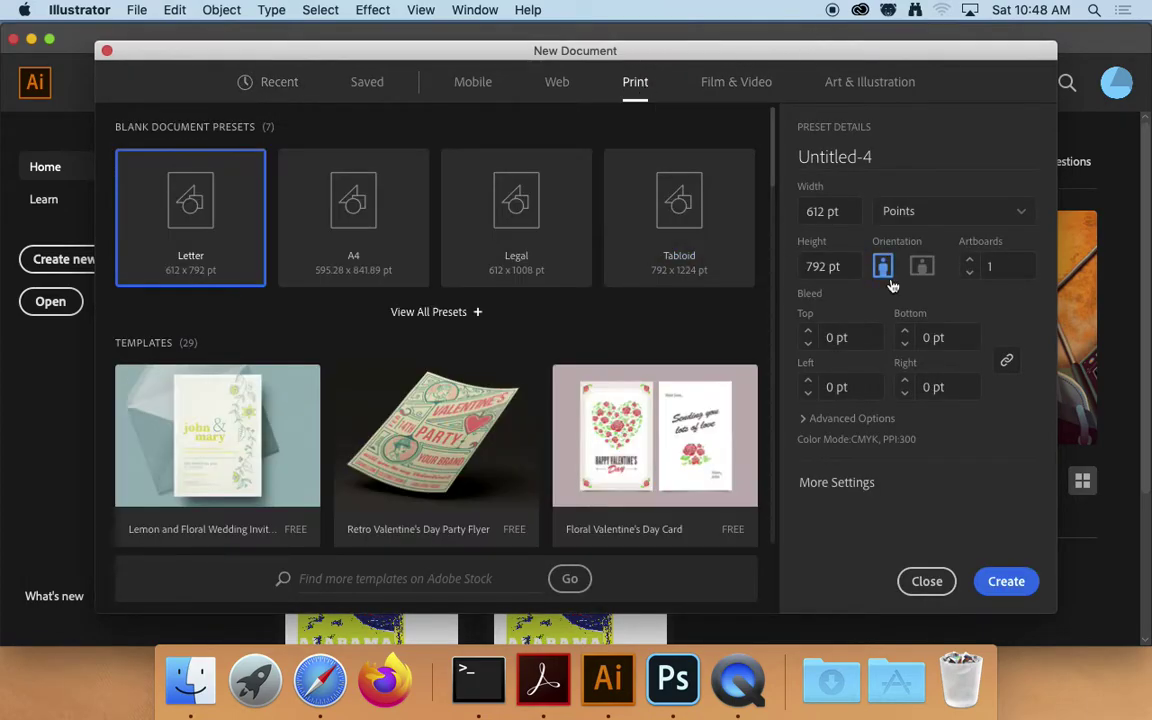
left_click(1014, 218)
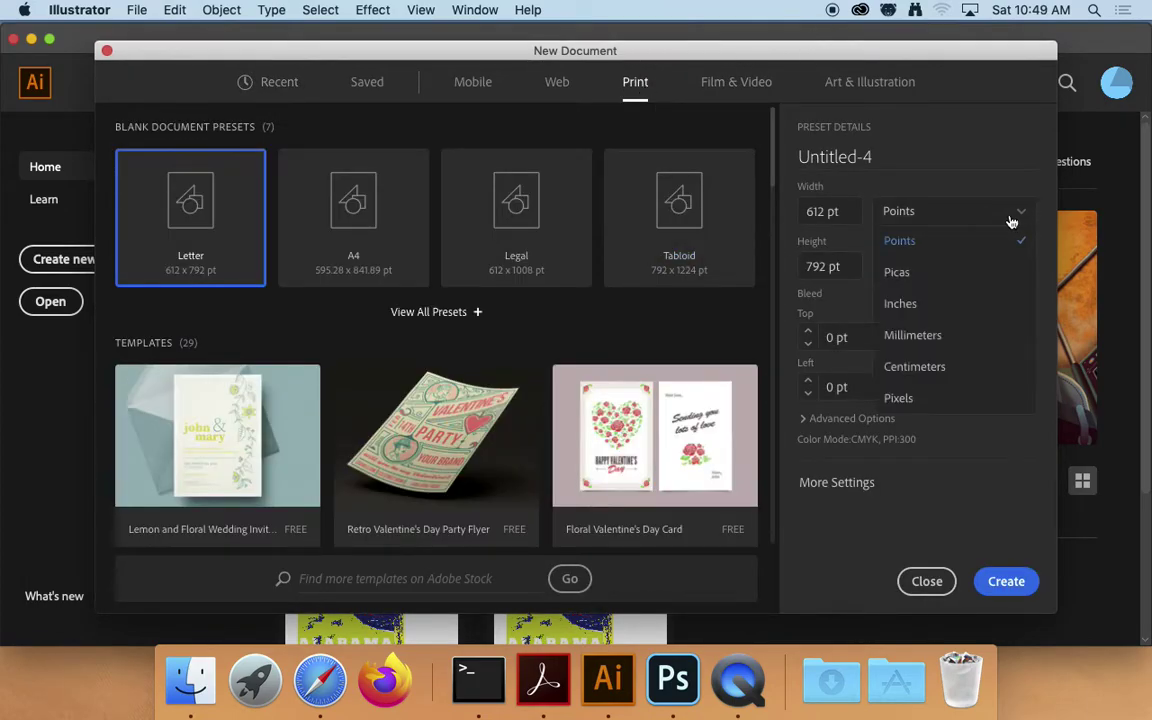
left_click(918, 304)
left_click(798, 211)
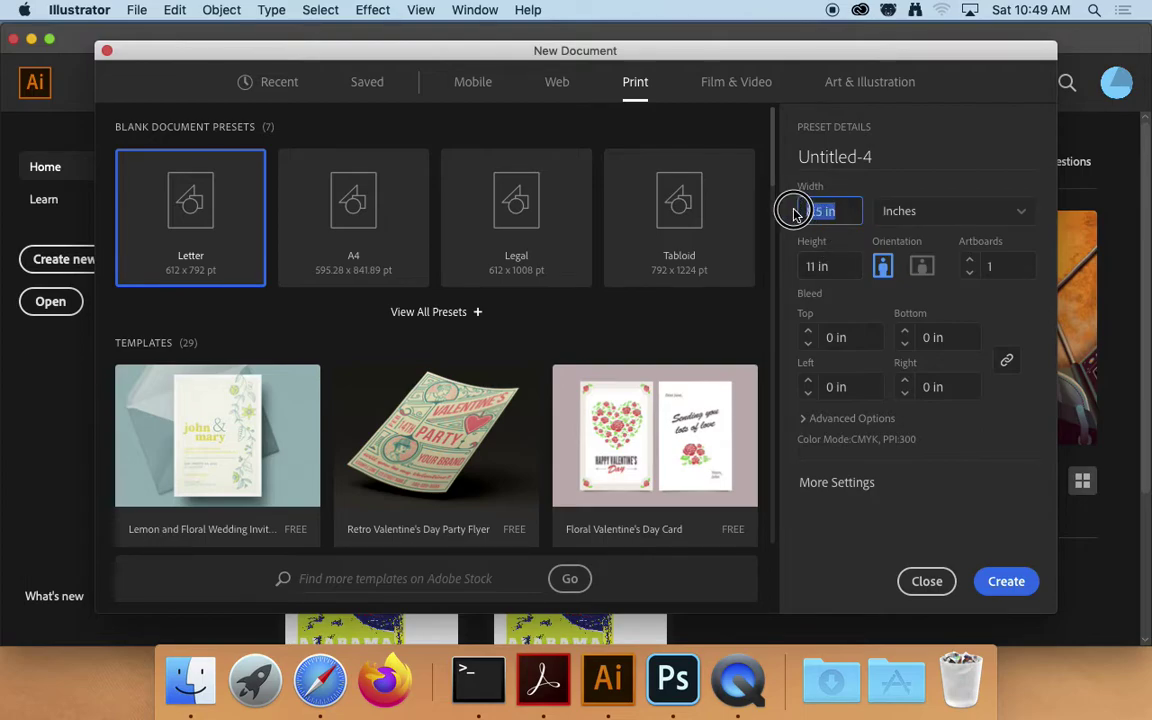
key("BackSpace")
type("11")
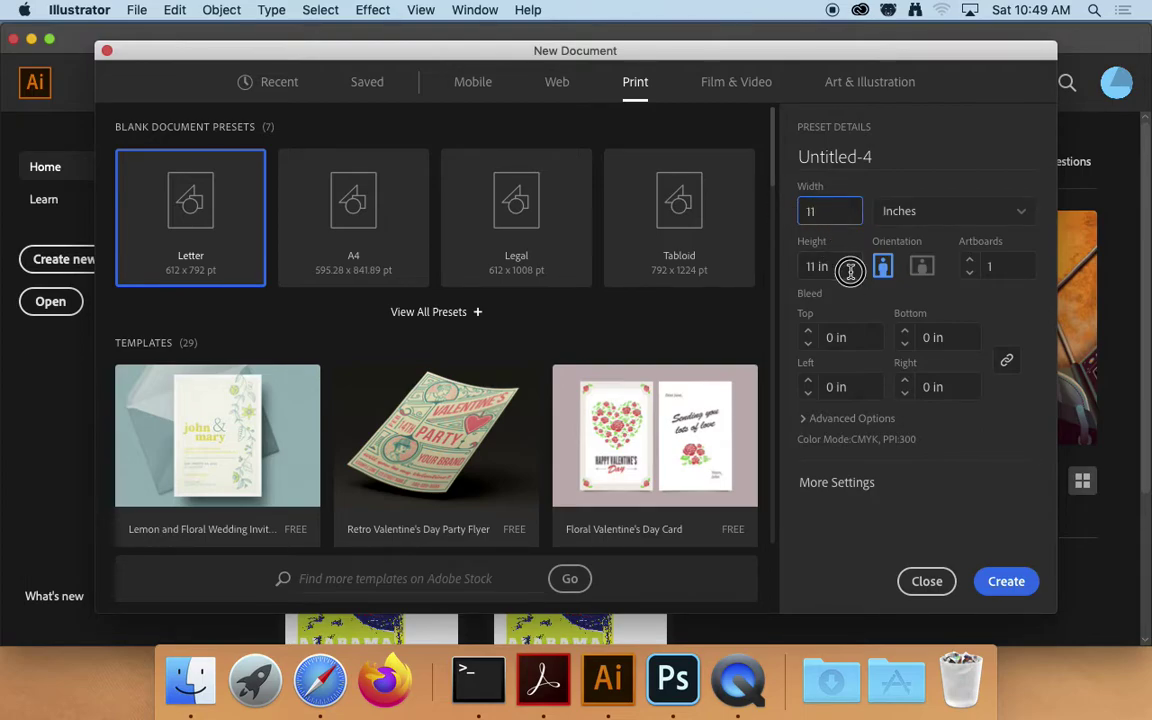
left_click(797, 268)
type("17")
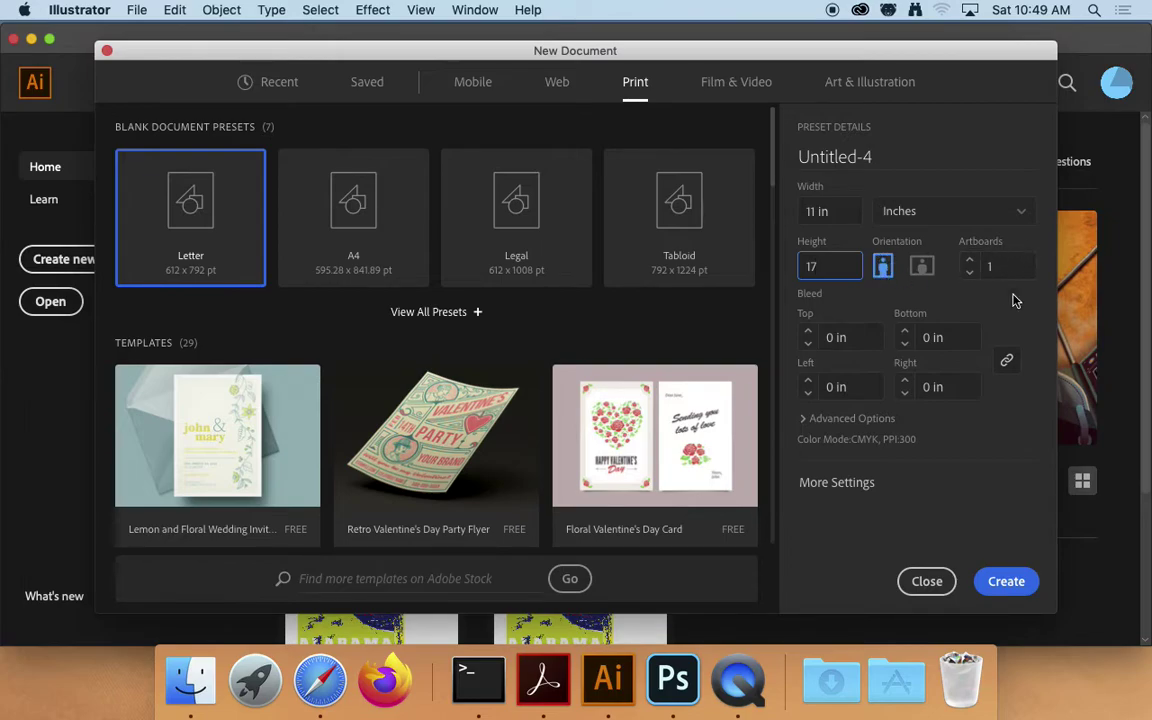
left_click(1008, 583)
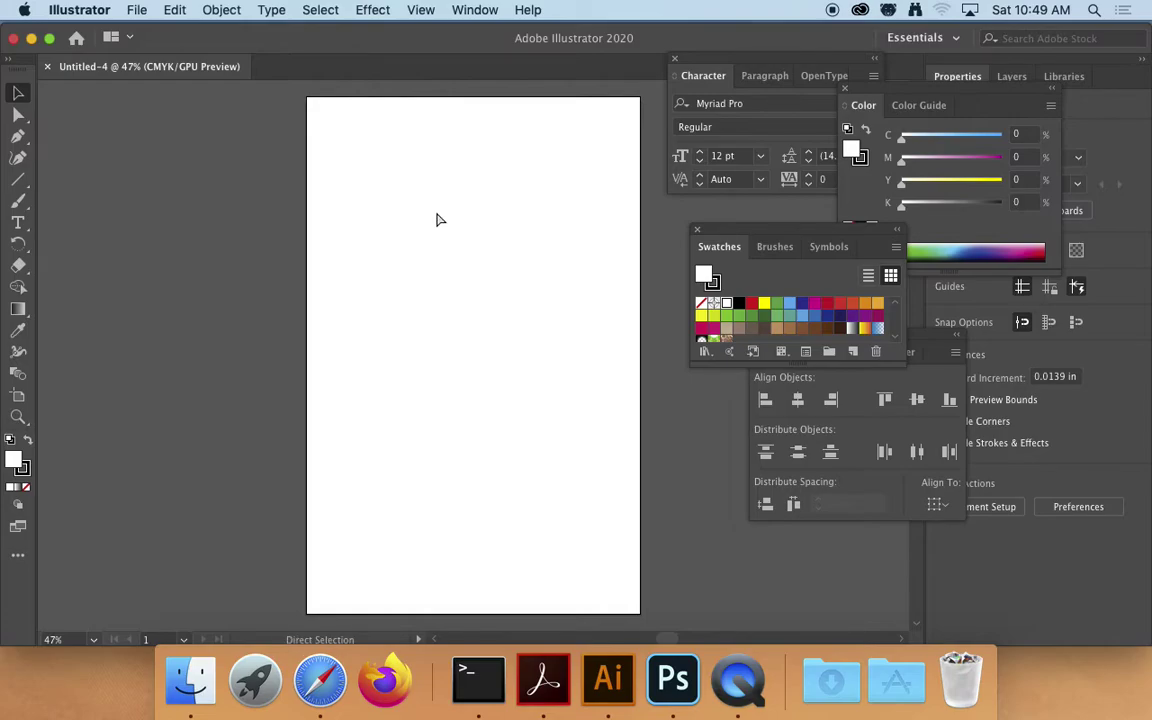
- Zoom out with Cmd+- and pan so the blank artboard sits at the left
key("super+minus")
key("super+minus")
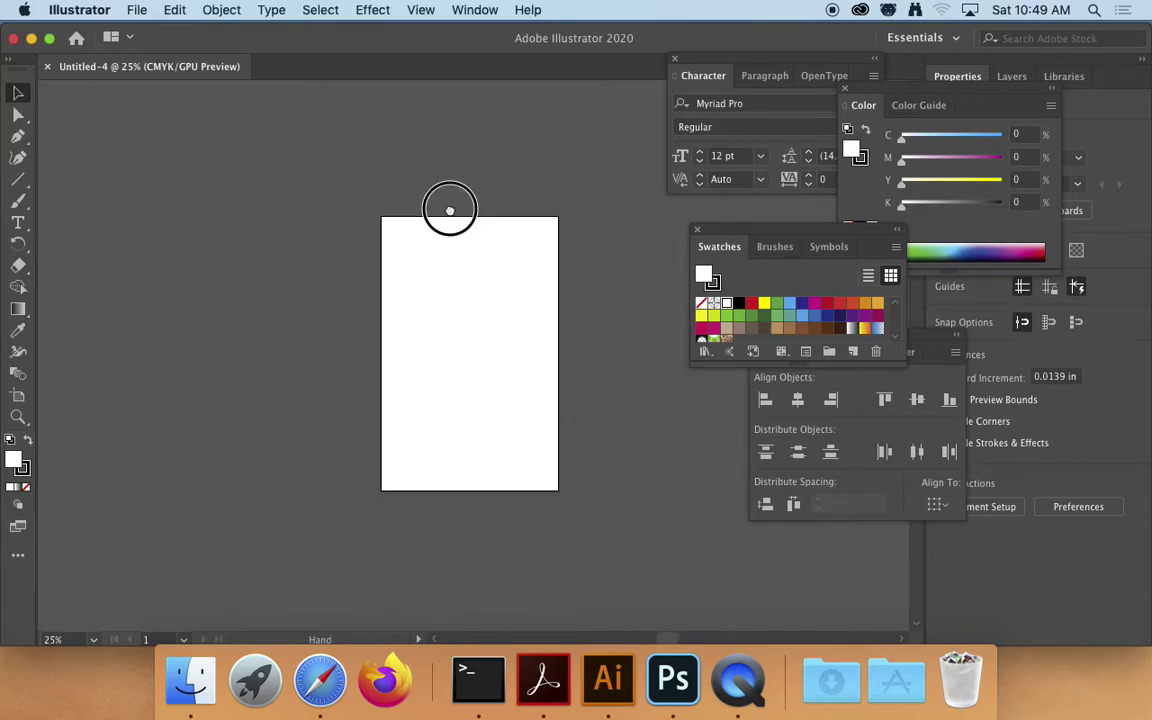
left_click_drag(450, 206, 263, 153)
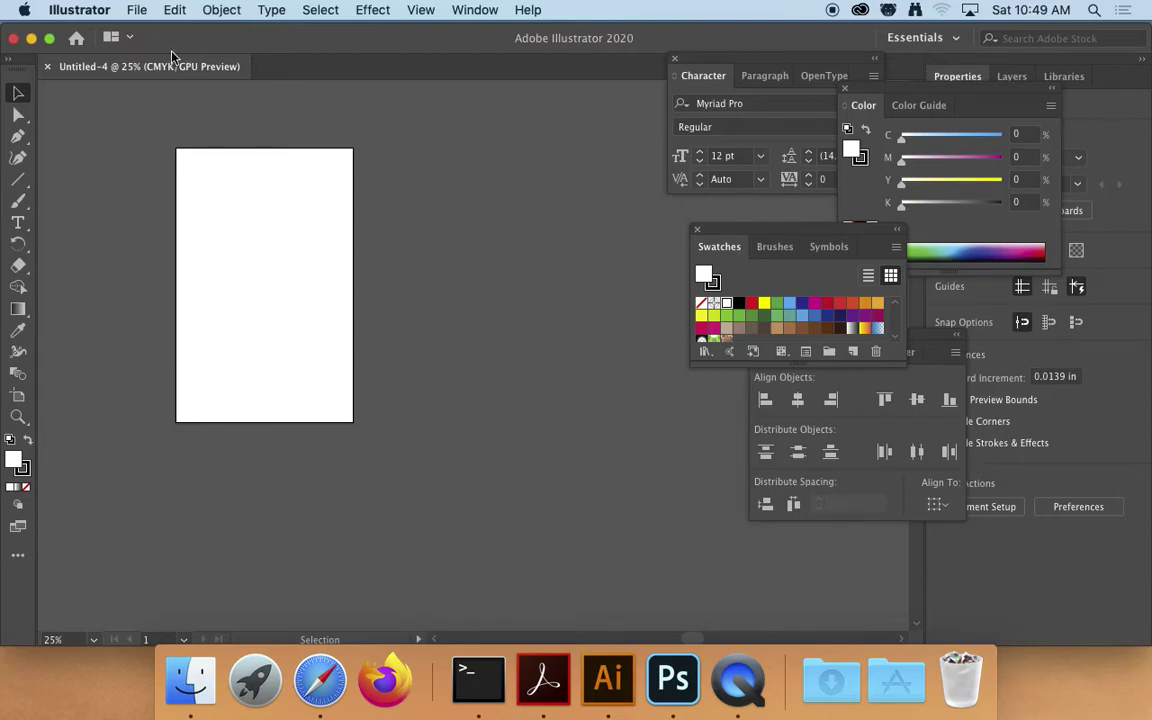
- Open File > Place and browse to Desktop > barrett_pro_3 > assets
left_click(136, 10)
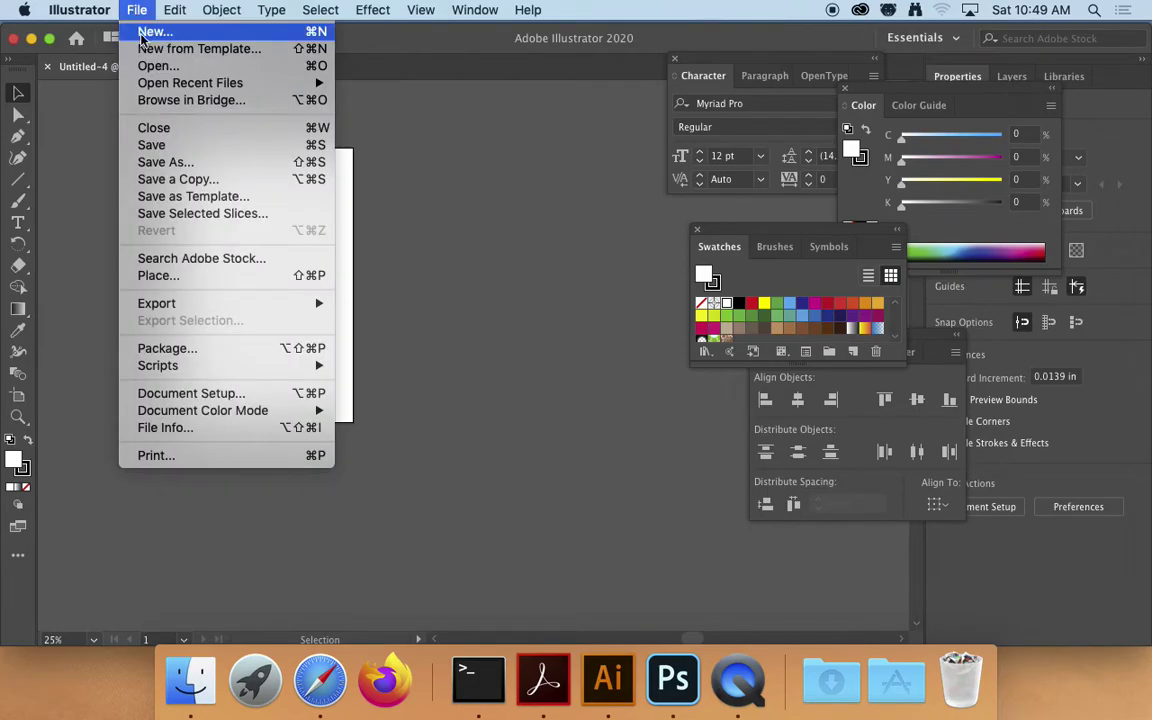
left_click(181, 283)
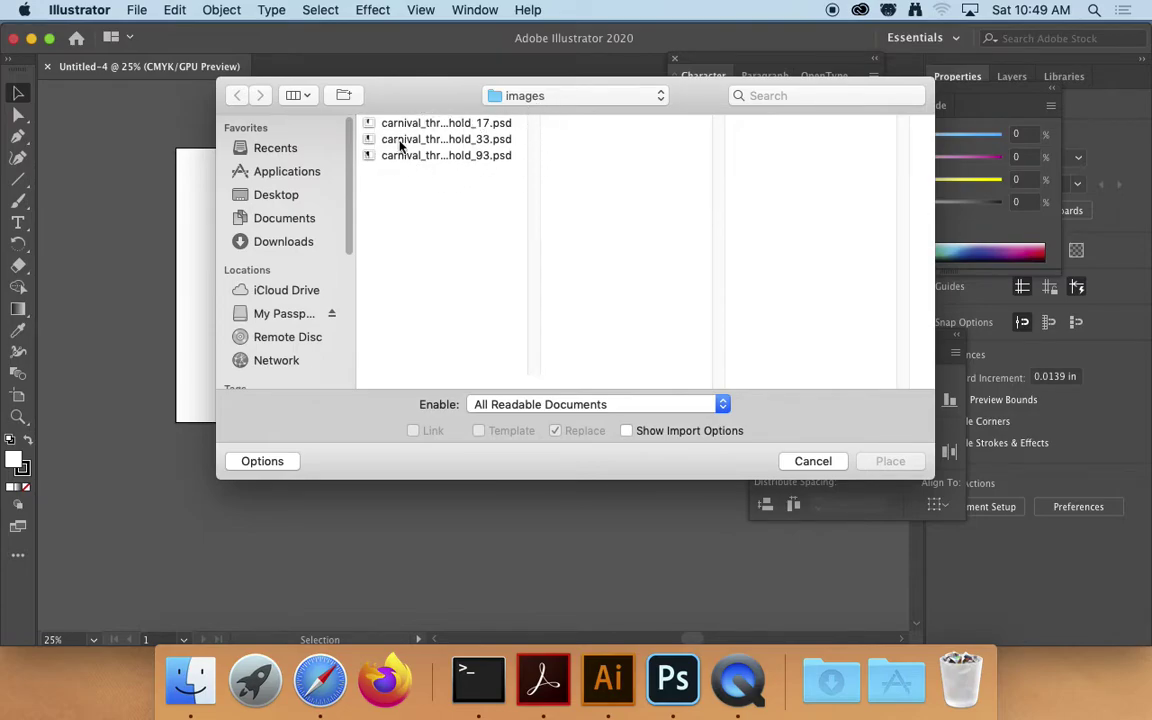
left_click(581, 96)
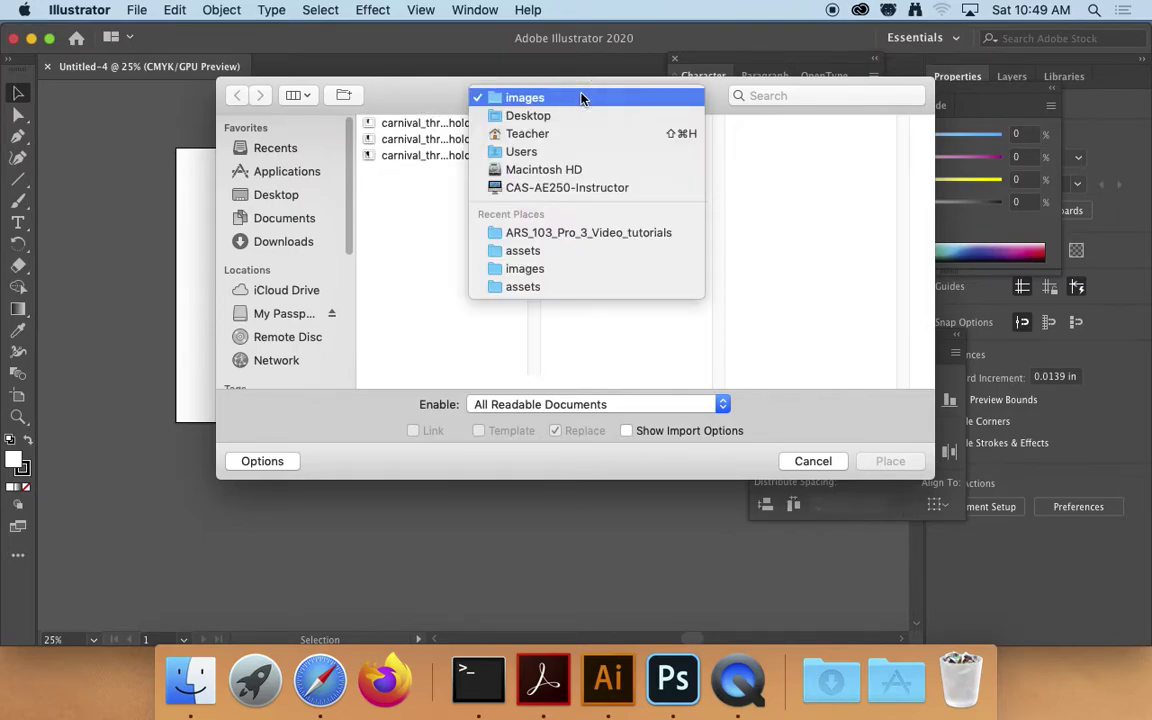
left_click(510, 117)
left_click(420, 155)
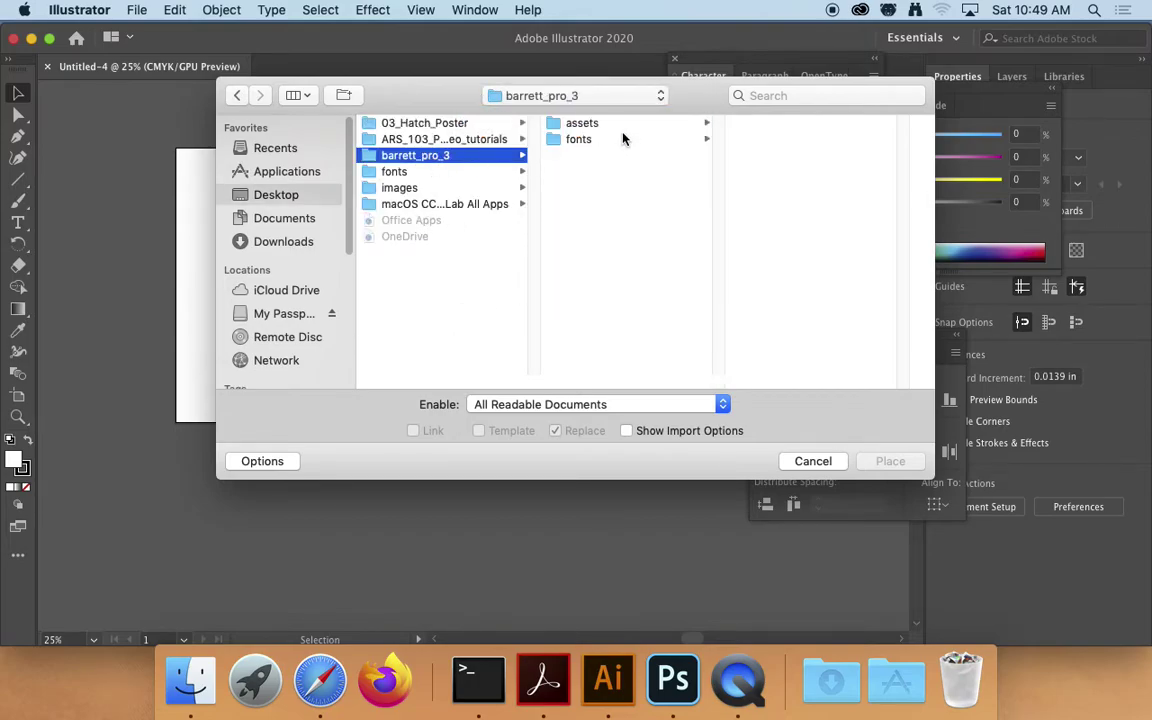
left_click(630, 122)
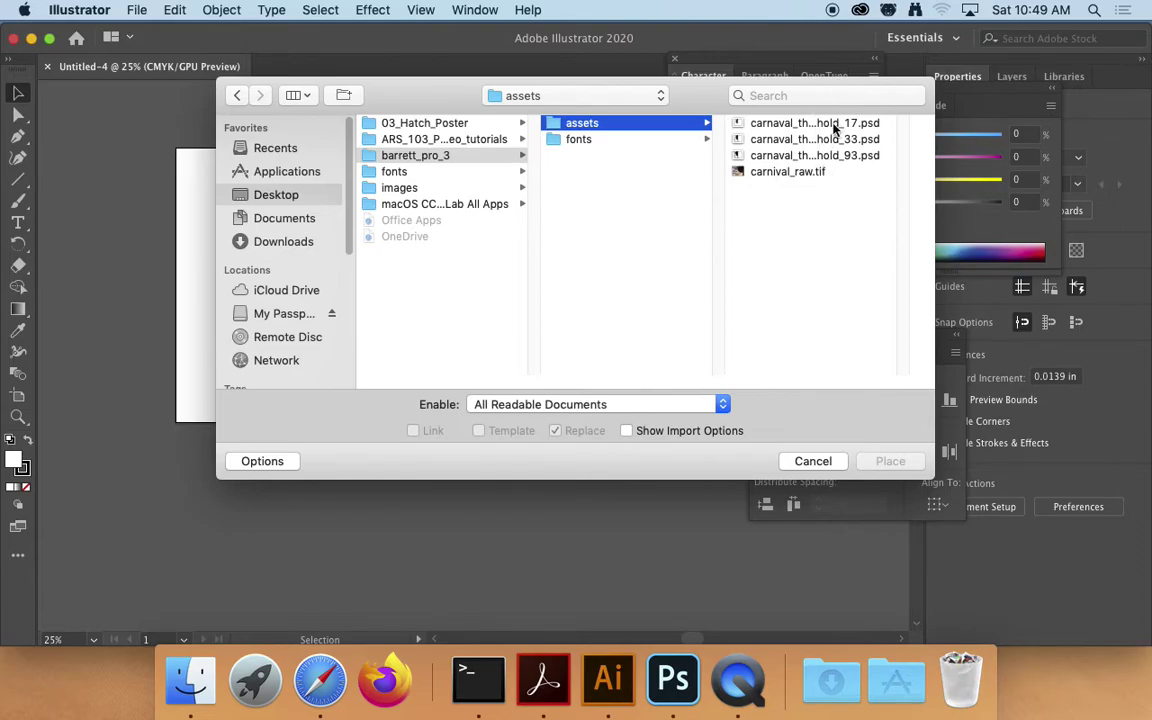
- Select the carnaval_threshold 17, 33 and 93 PSDs and load them for placing
left_click(835, 124)
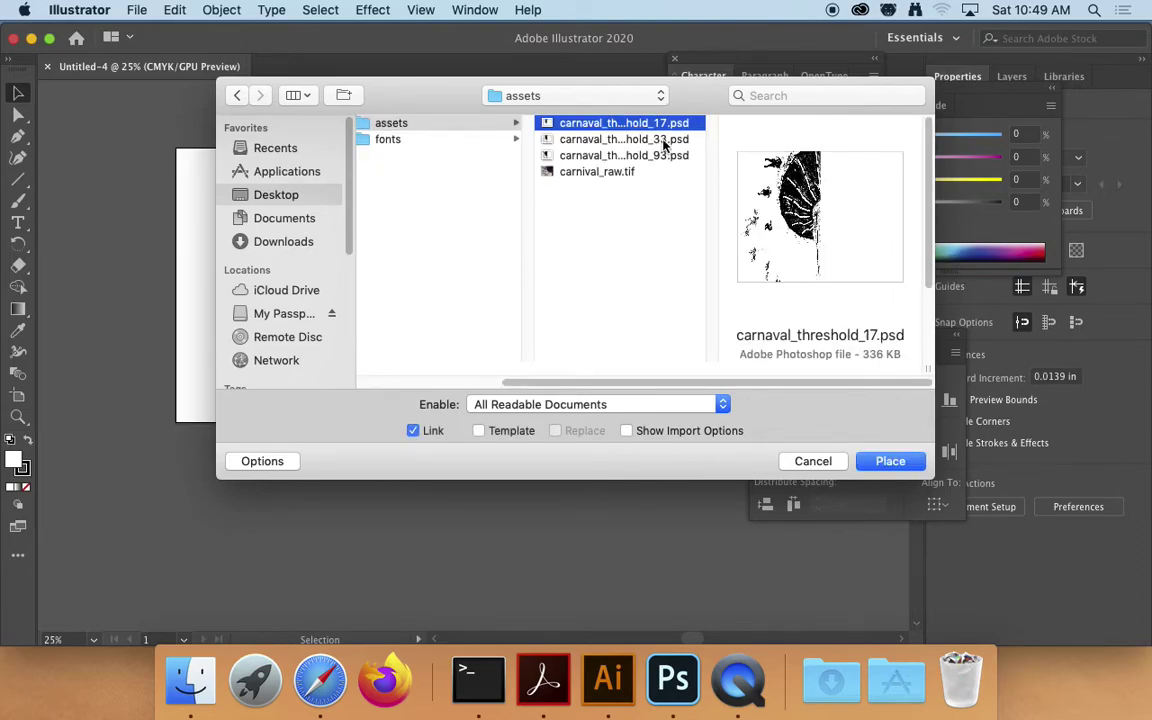
left_click(663, 140, "shift")
left_click(668, 156, "shift")
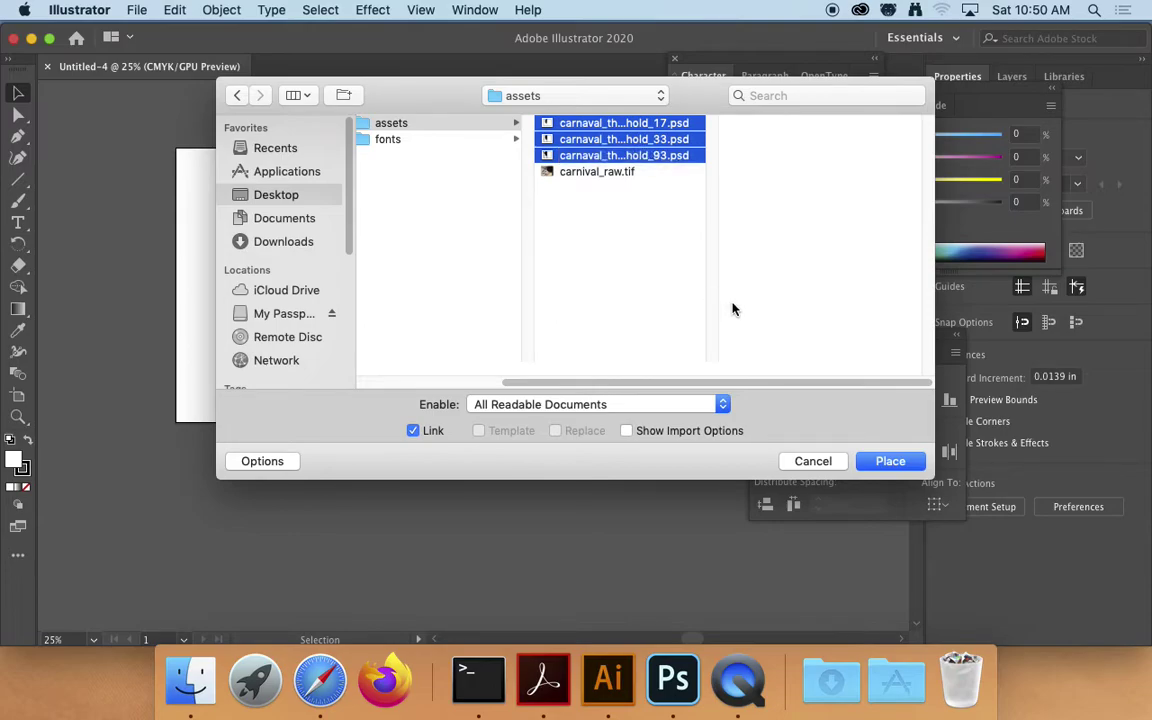
left_click(900, 464)
left_click(890, 461)
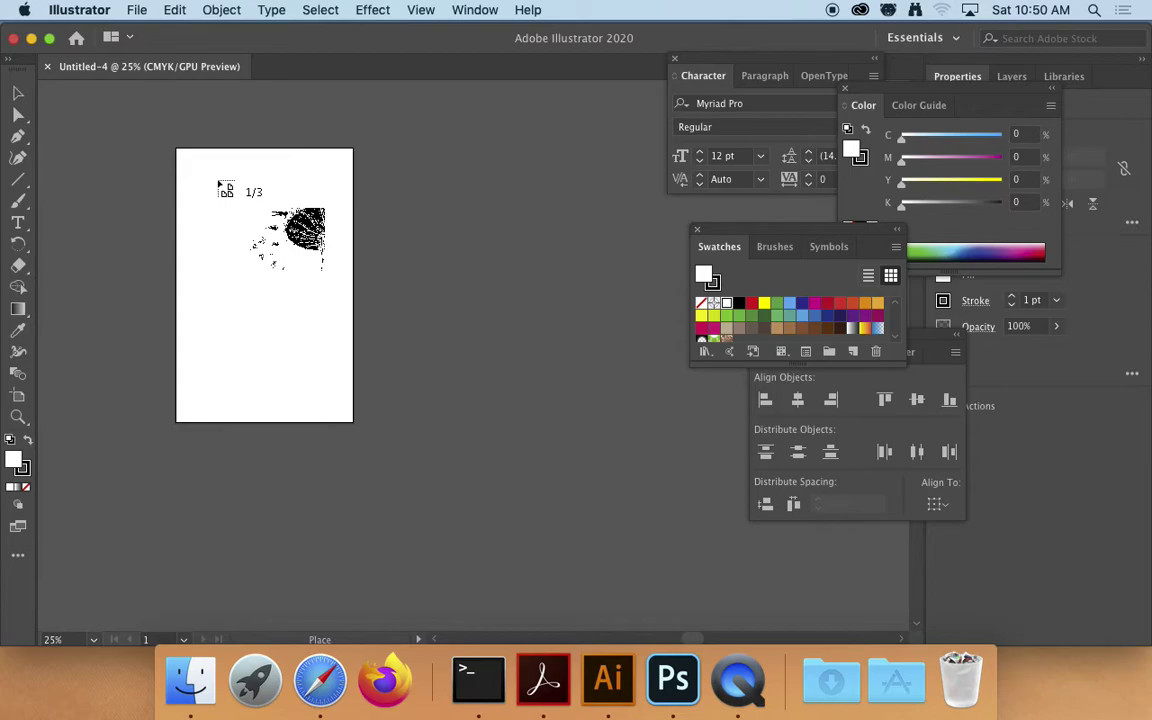
- Drop the three loaded threshold images at staggered spots on the canvas, then deselect
left_click(145, 300)
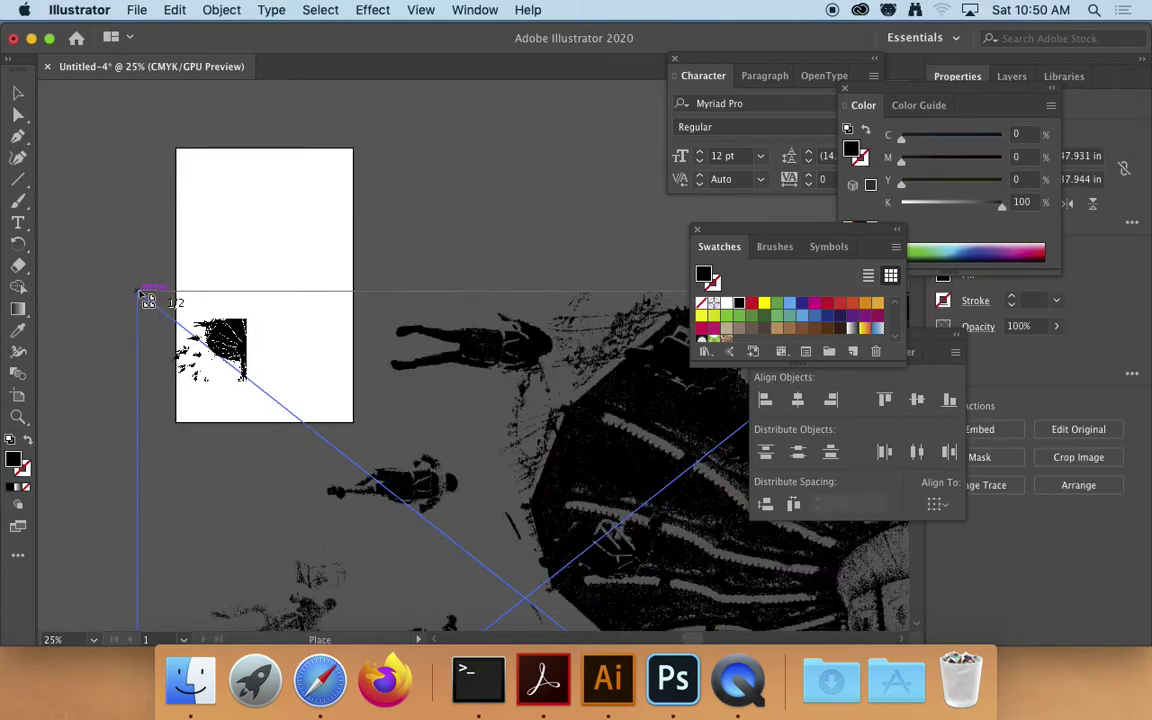
left_click(211, 216)
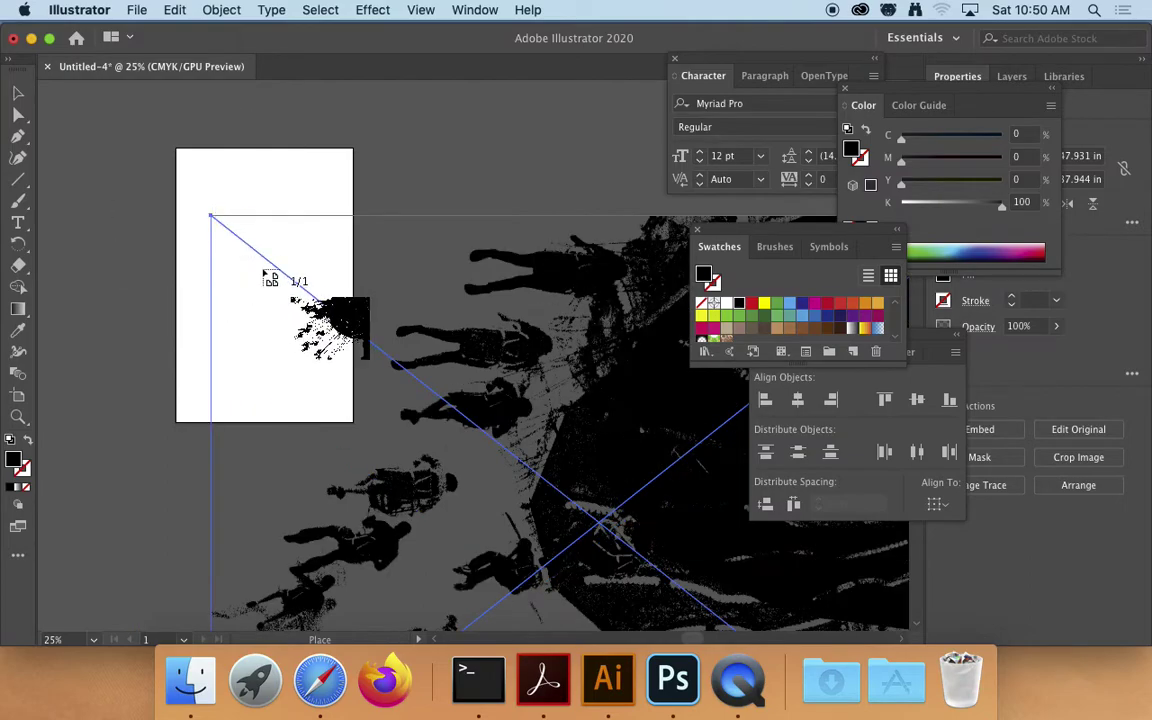
left_click(354, 131)
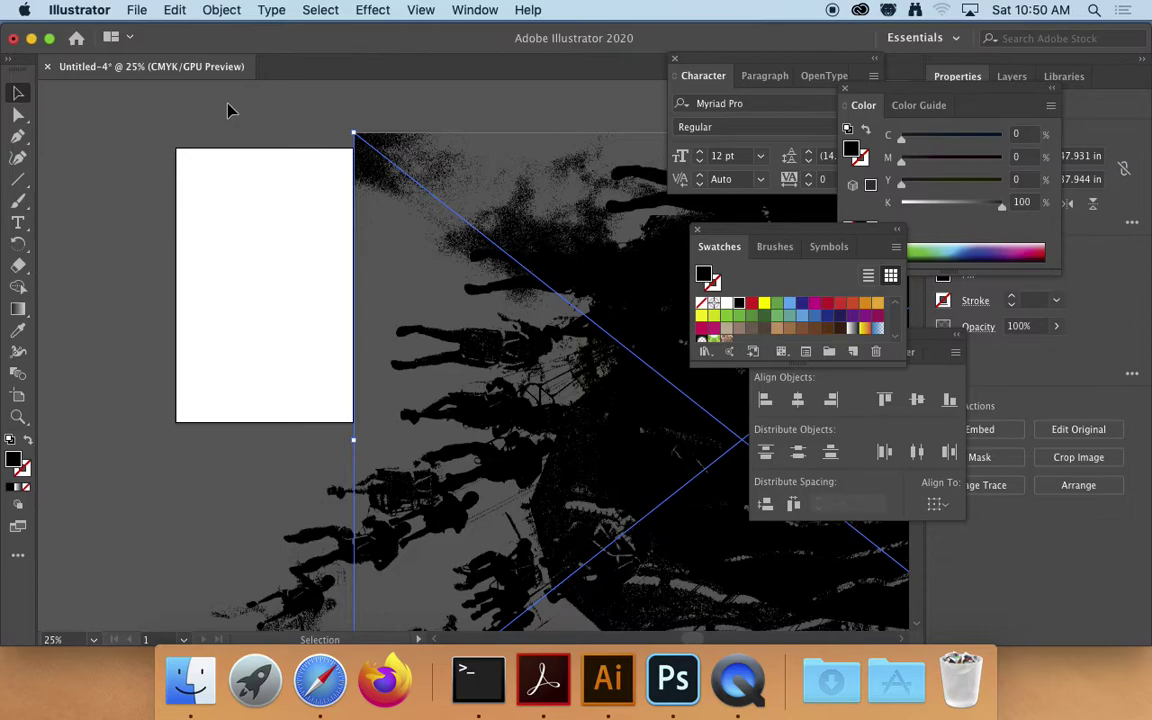
left_click_drag(400, 290, 360, 270)
left_click(408, 106)
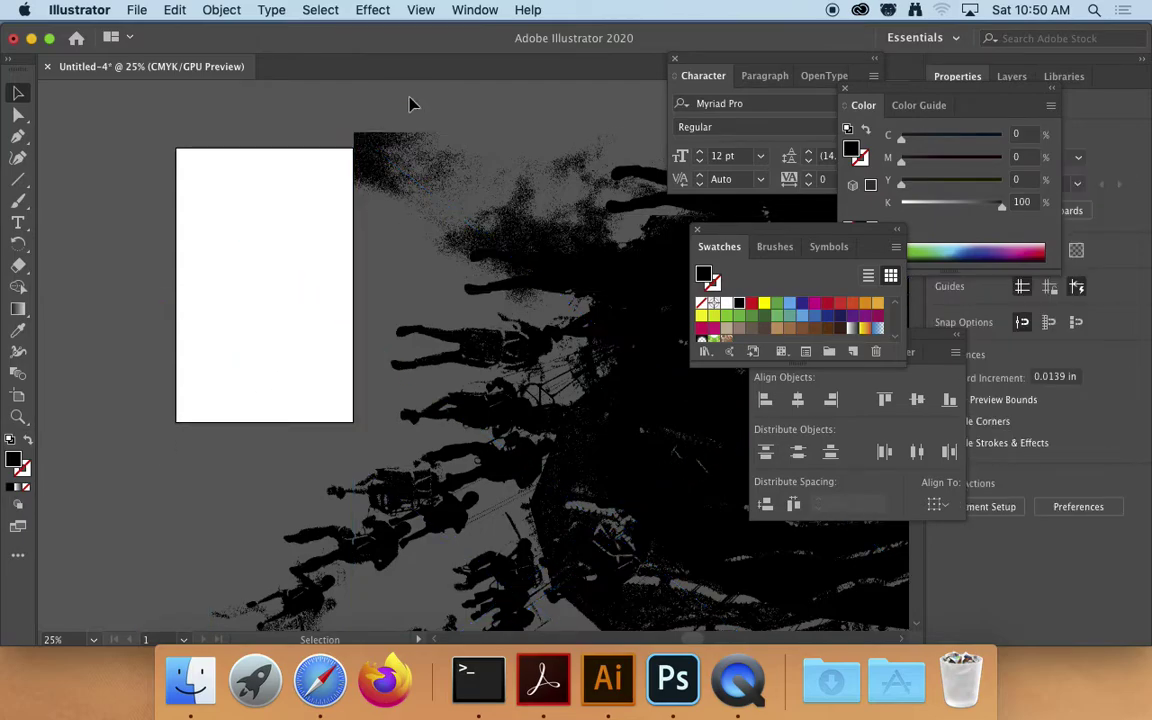
- Zoom out to 8.33% and drag the images into a tighter staggered overlap, raising the black one
key("super+equal")
key("super+minus")
key("super+minus")
key("super+minus")
key("super+minus")
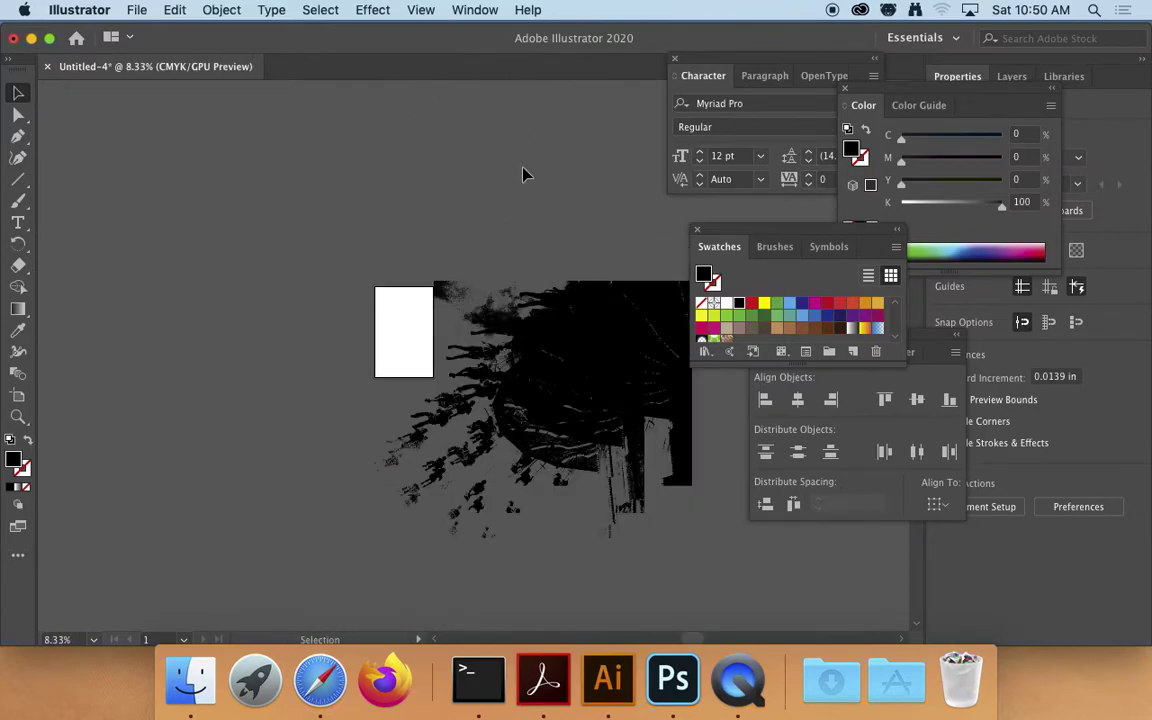
left_click_drag(542, 356, 418, 525)
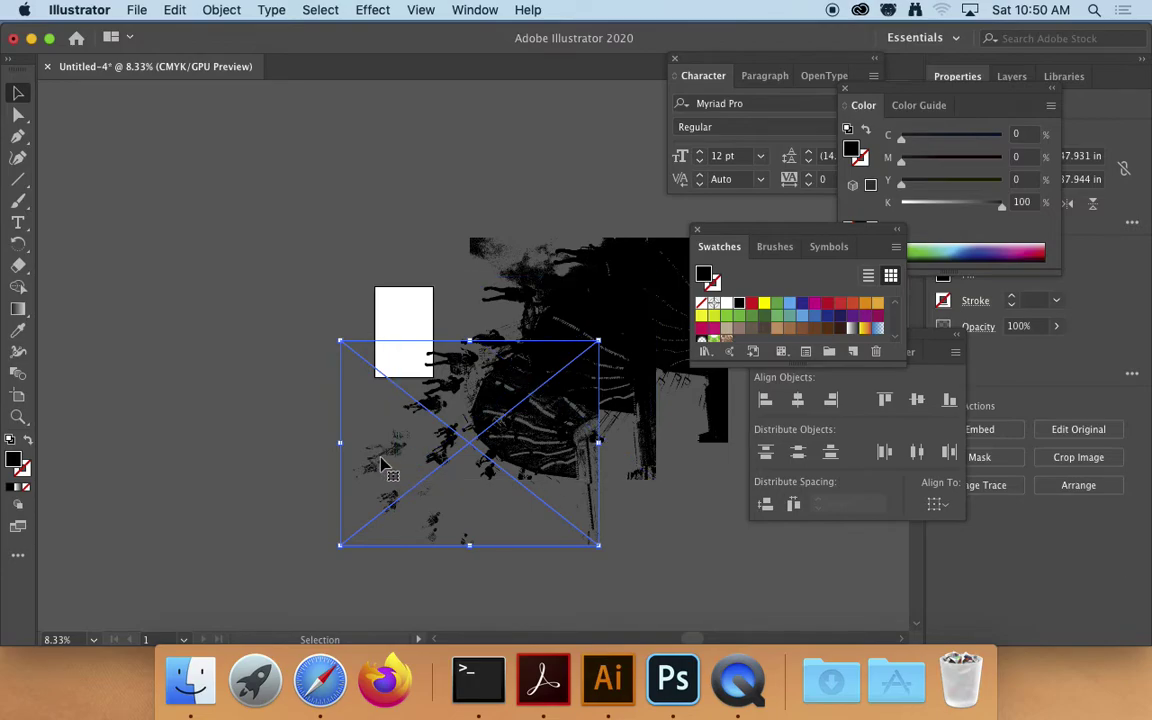
left_click_drag(381, 462, 377, 487)
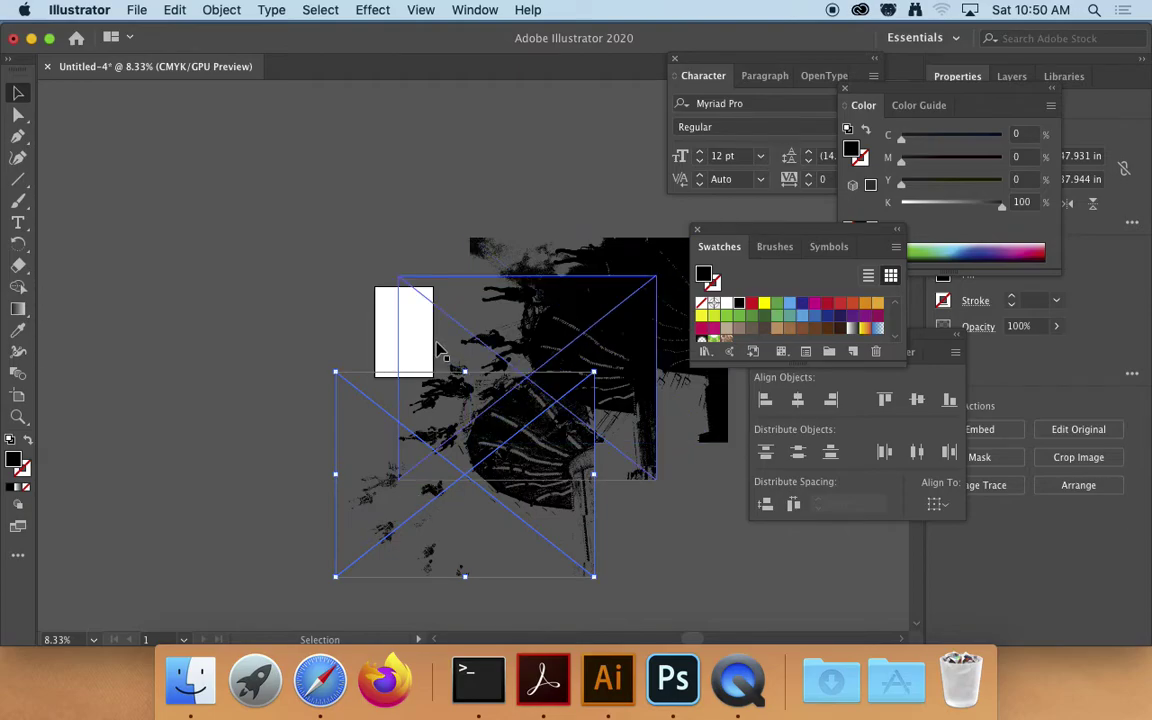
left_click_drag(440, 350, 427, 336)
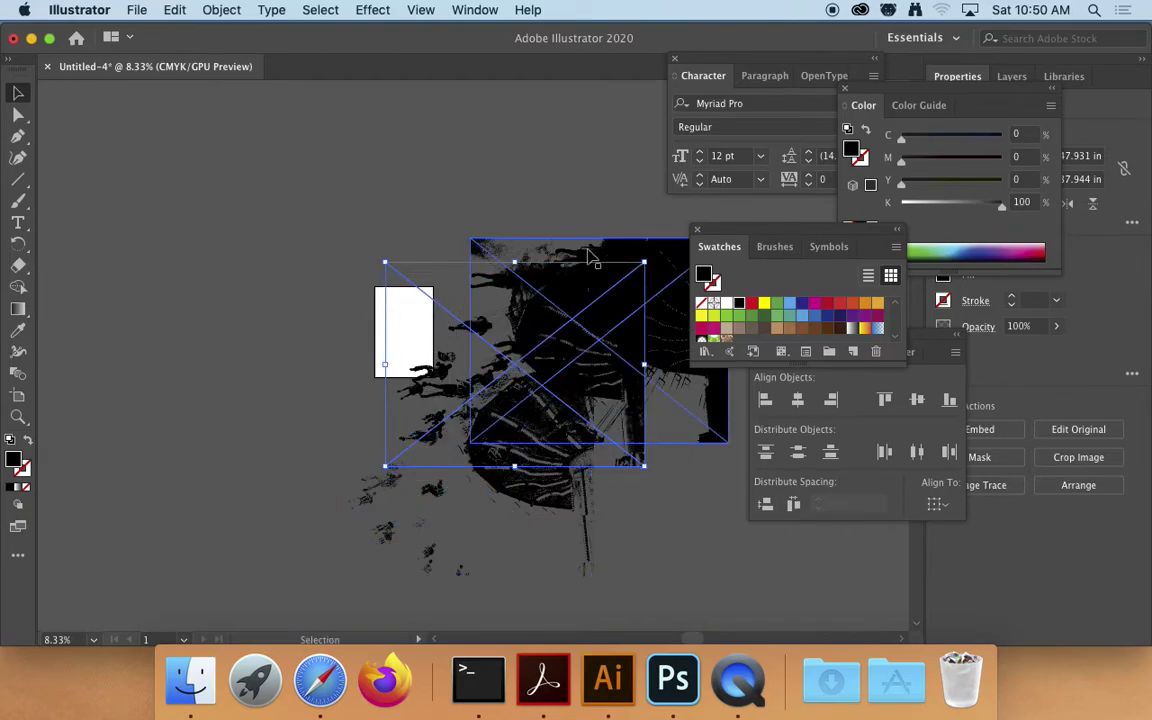
left_click_drag(590, 258, 590, 183)
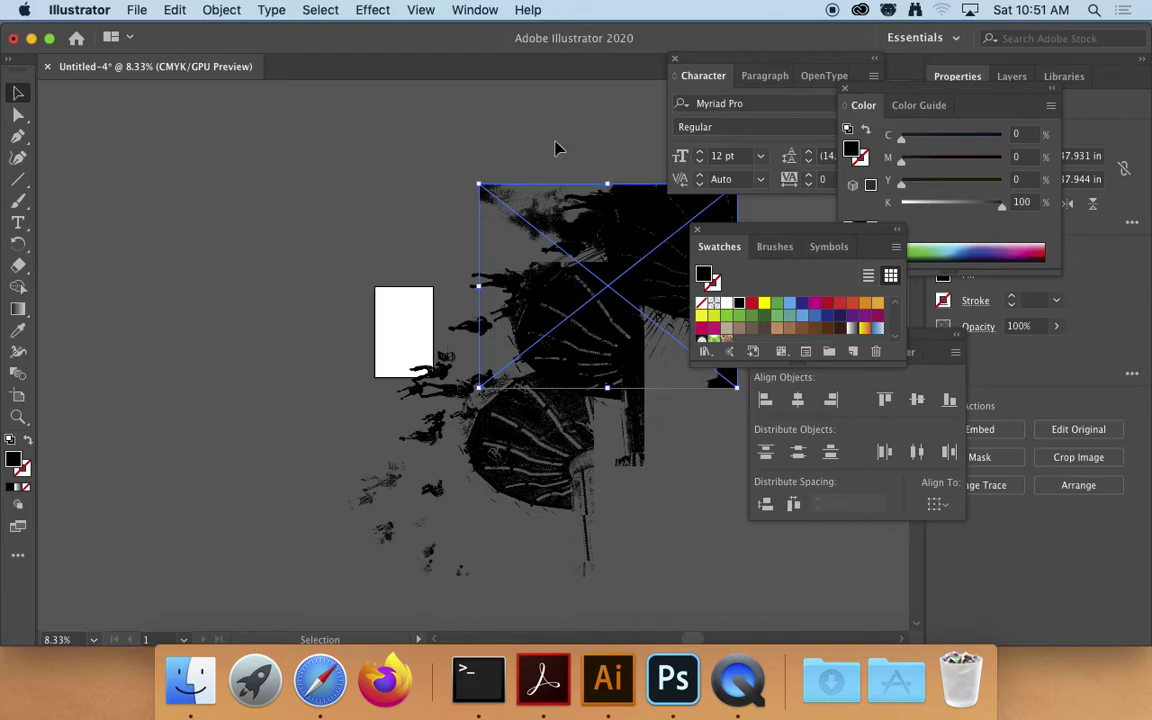
- Fill the top threshold image with light blue C70 M15 Y0 K0
left_click(496, 120)
left_click(614, 216)
left_click(802, 316)
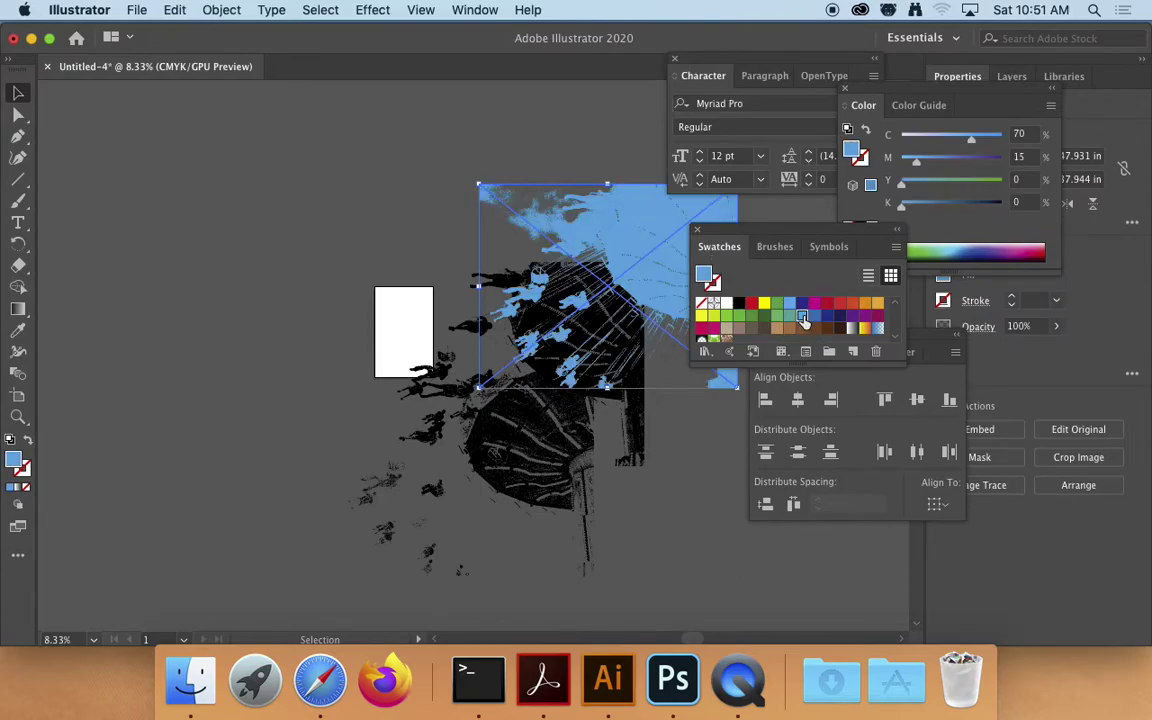
left_click(571, 147)
left_click(599, 218)
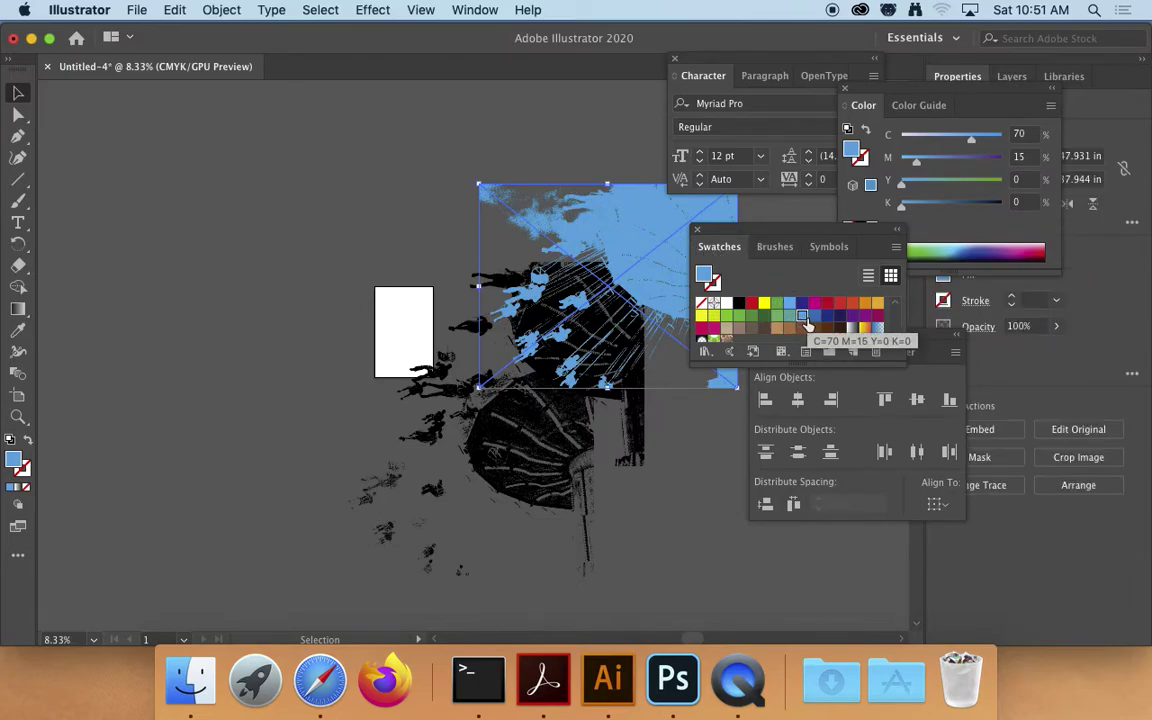
- Colour the black figure image dark blue C100 M95 Y5 K0
left_click(475, 10)
mouse_move(527, 627)
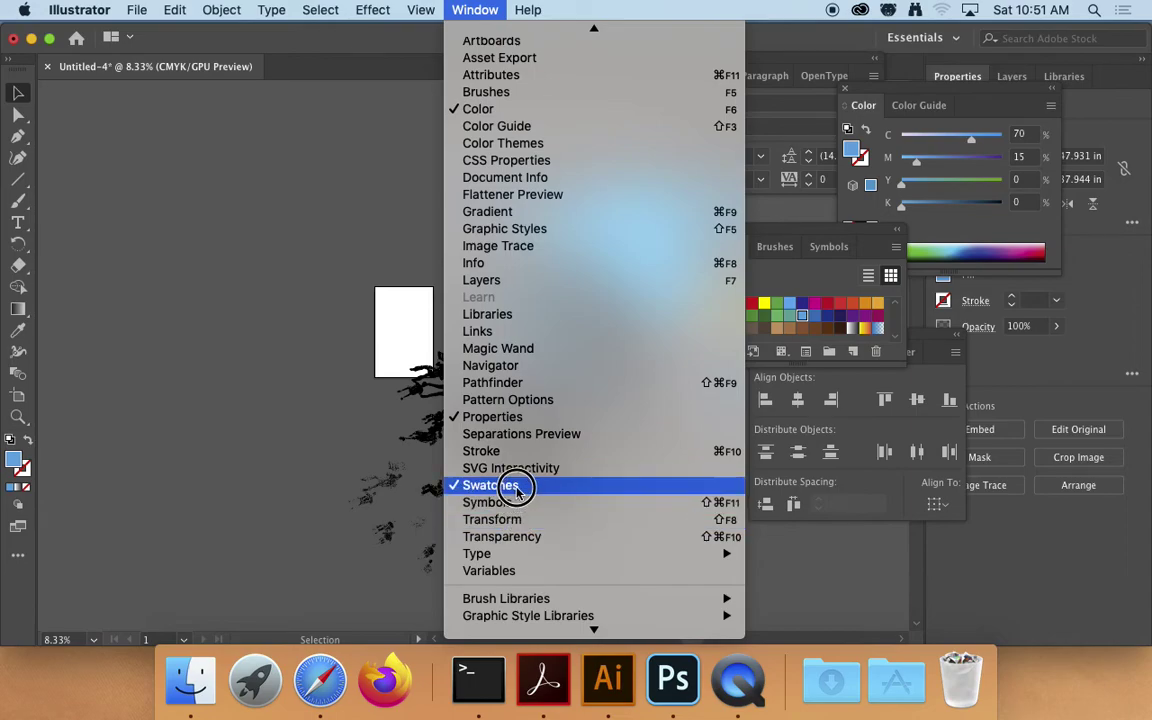
left_click(174, 262)
left_click(437, 349, "shift")
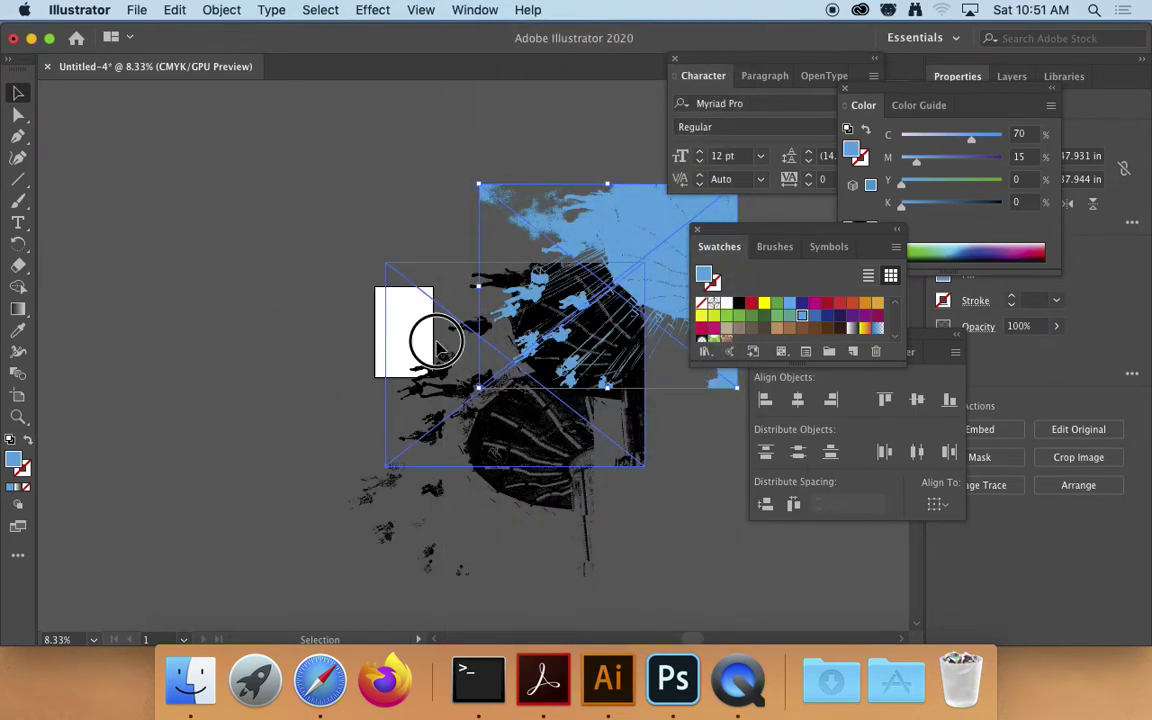
left_click(412, 318)
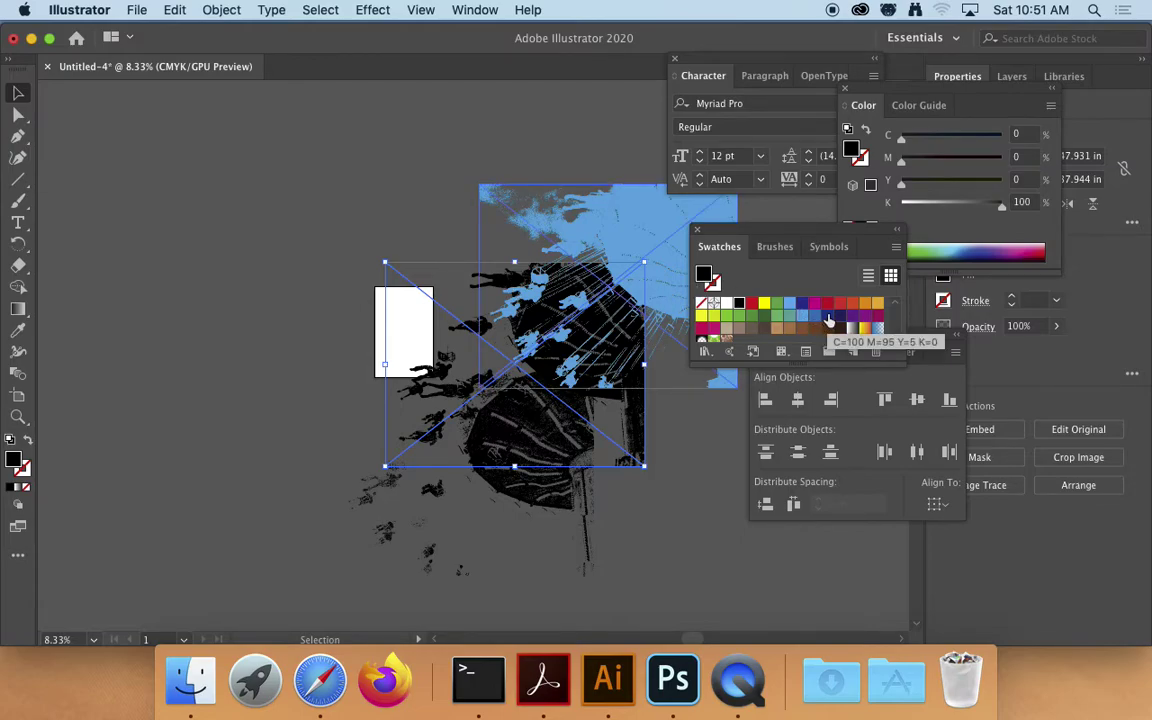
left_click(829, 320)
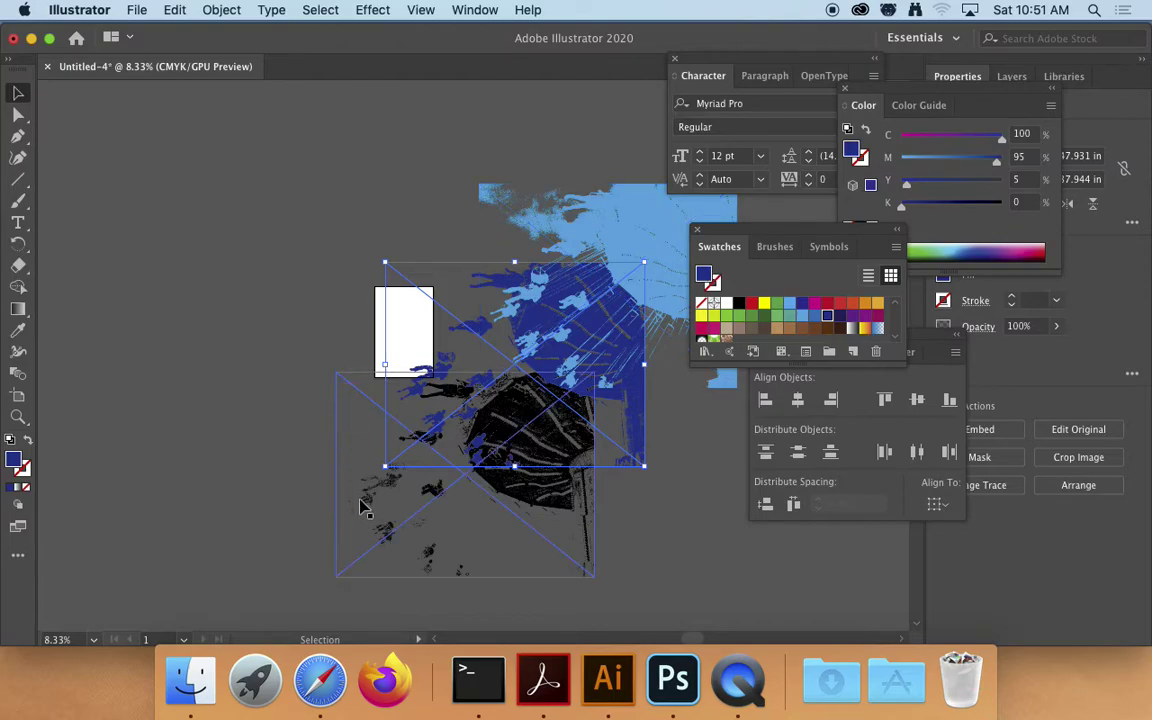
- Colour the lower splatter image navy C100 M100 Y25 K25 and reselect the light-blue image
left_click(340, 450)
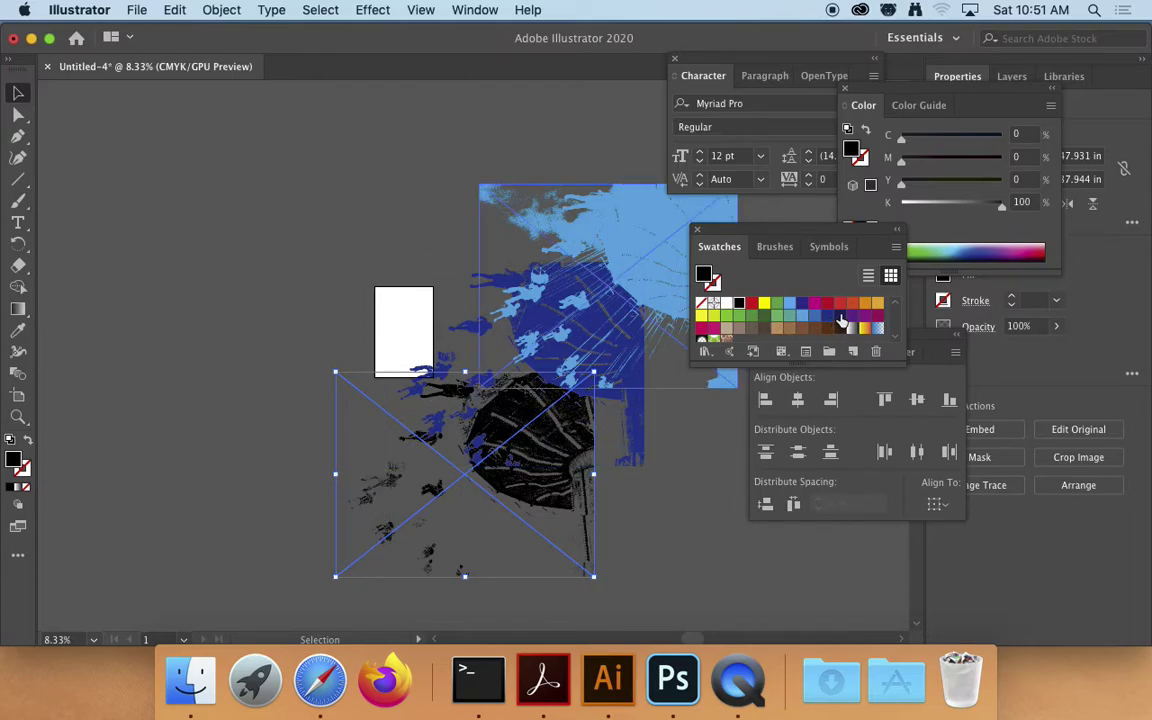
left_click(840, 317)
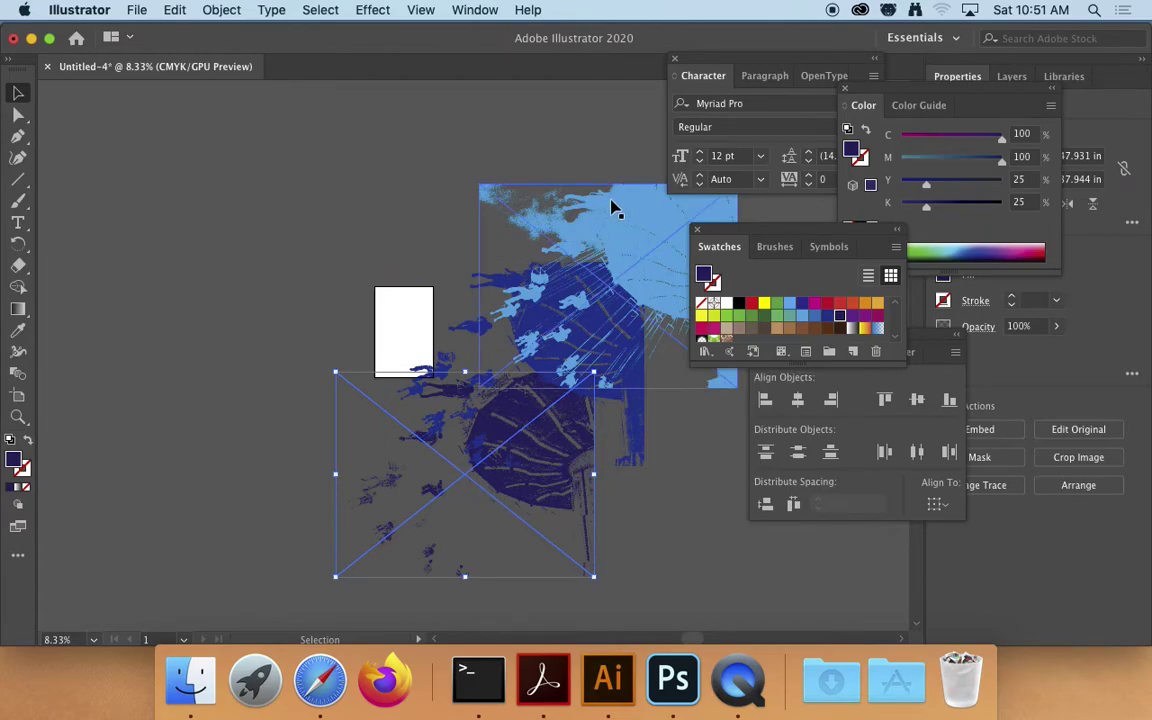
left_click(633, 228)
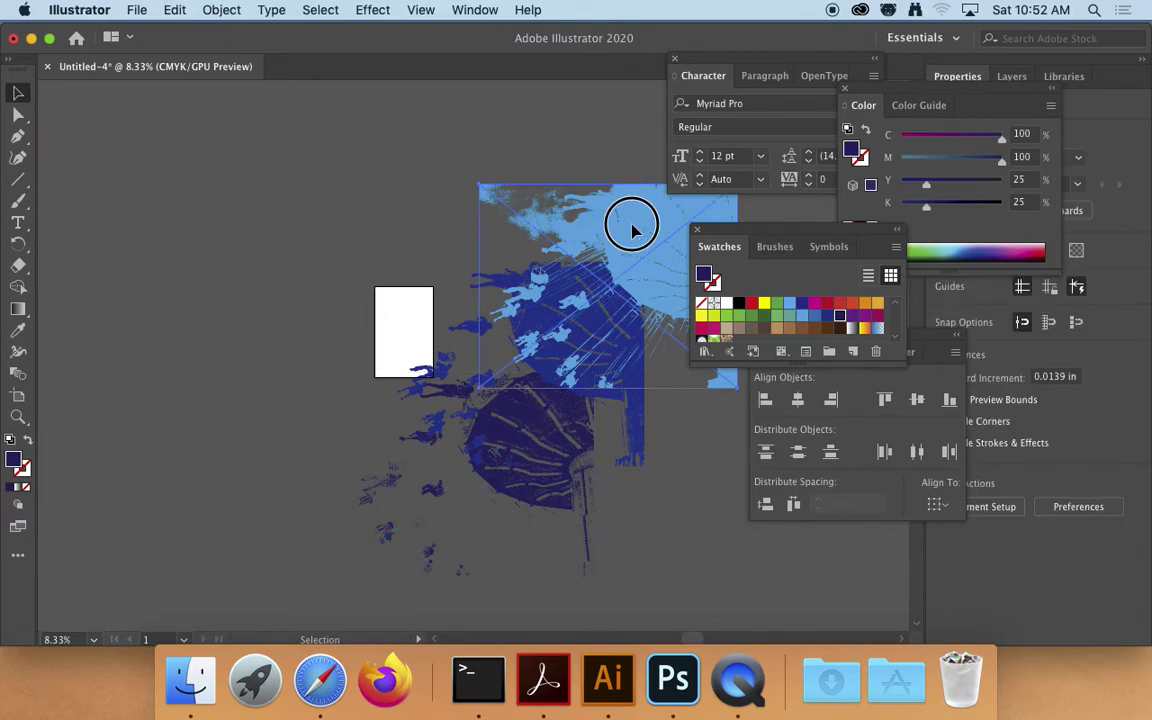
mouse_move(633, 228)
left_mouse_down()
mouse_move(625, 211)
mouse_move(618, 221)
left_mouse_up()
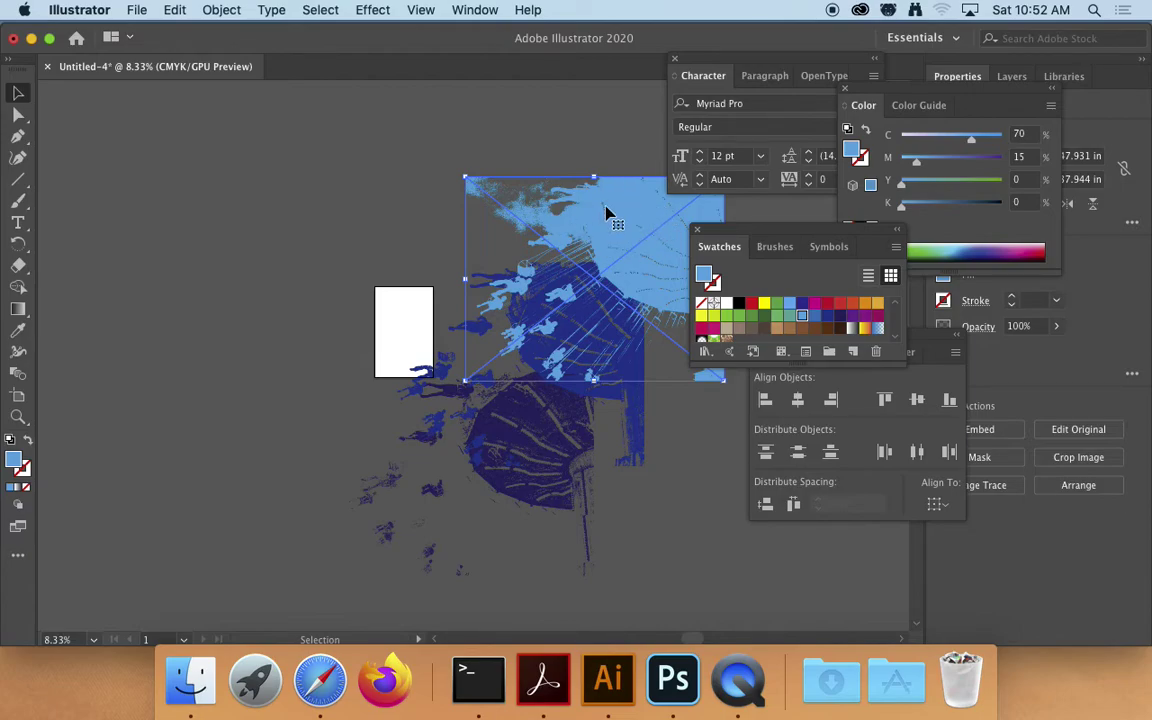
- Send the light-blue image to the back with Object > Arrange > Send to Back
left_click(526, 132)
left_click(578, 211)
left_click(222, 10)
mouse_move(231, 49)
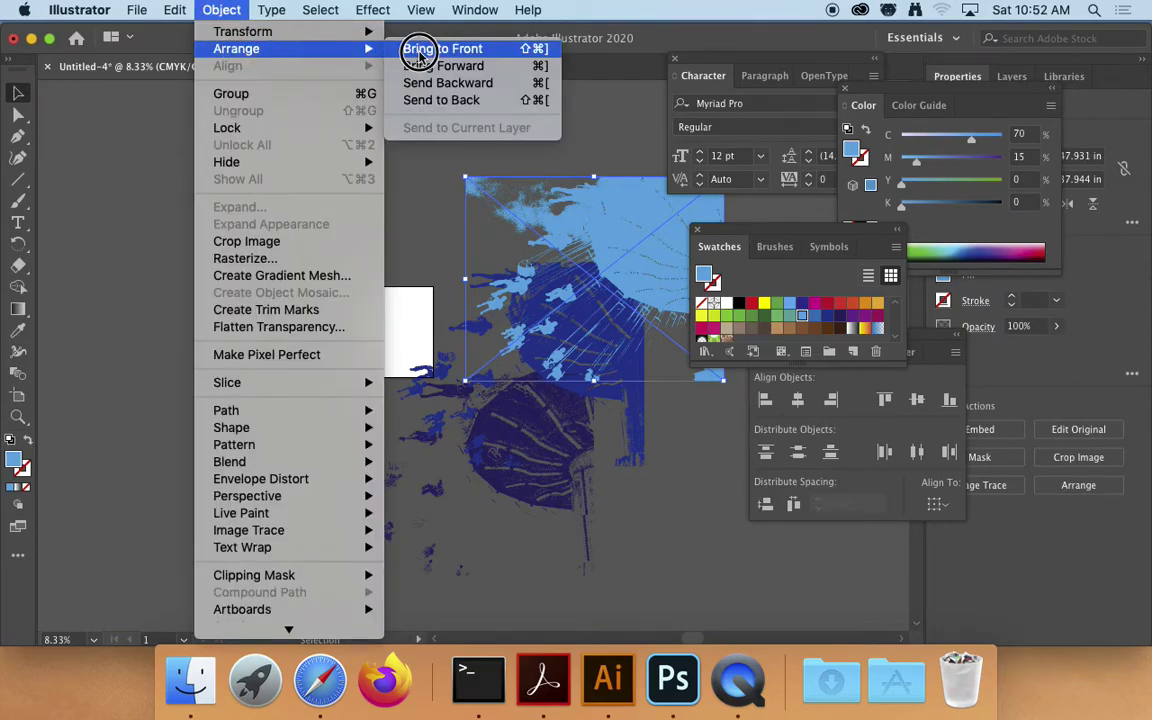
left_click(423, 100)
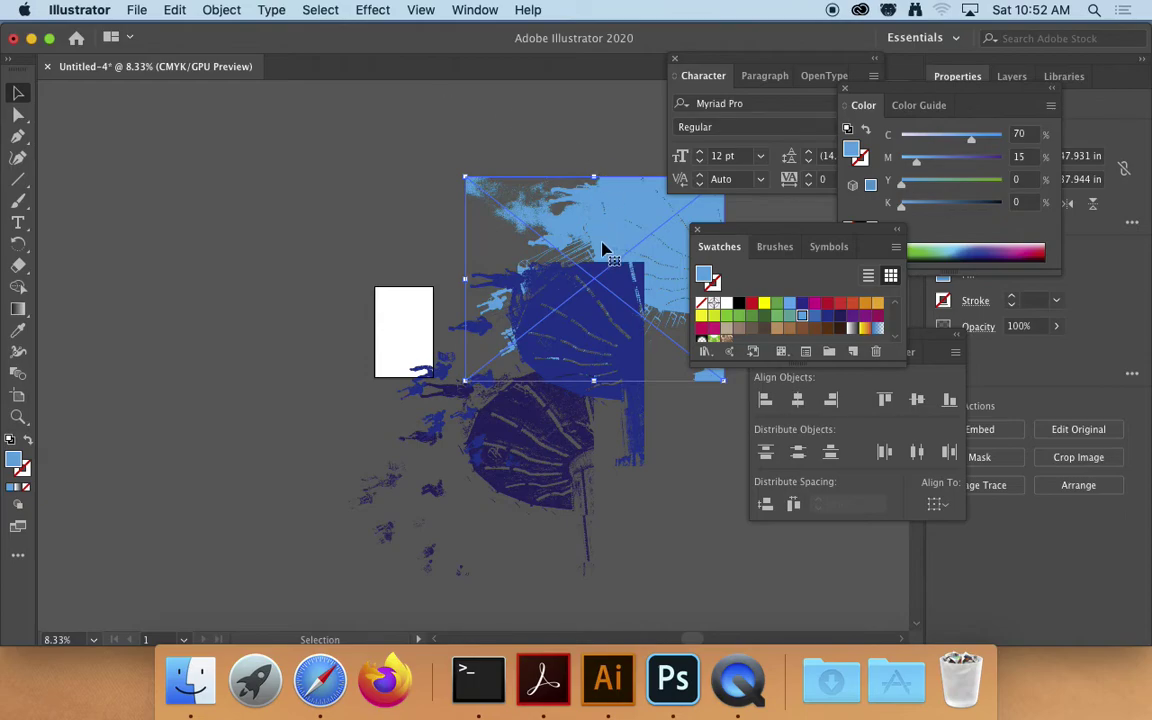
- Select the navy splatter image and Bring to Front, then deselect
left_click(506, 466, "shift")
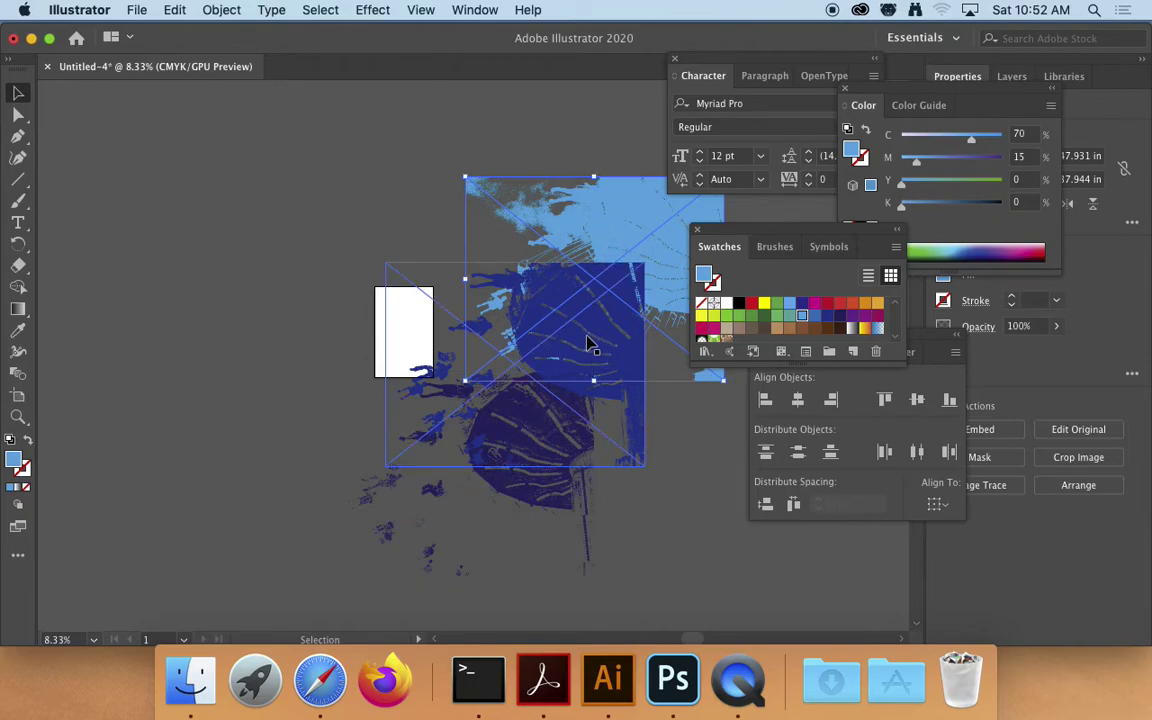
left_click_drag(600, 350, 449, 495)
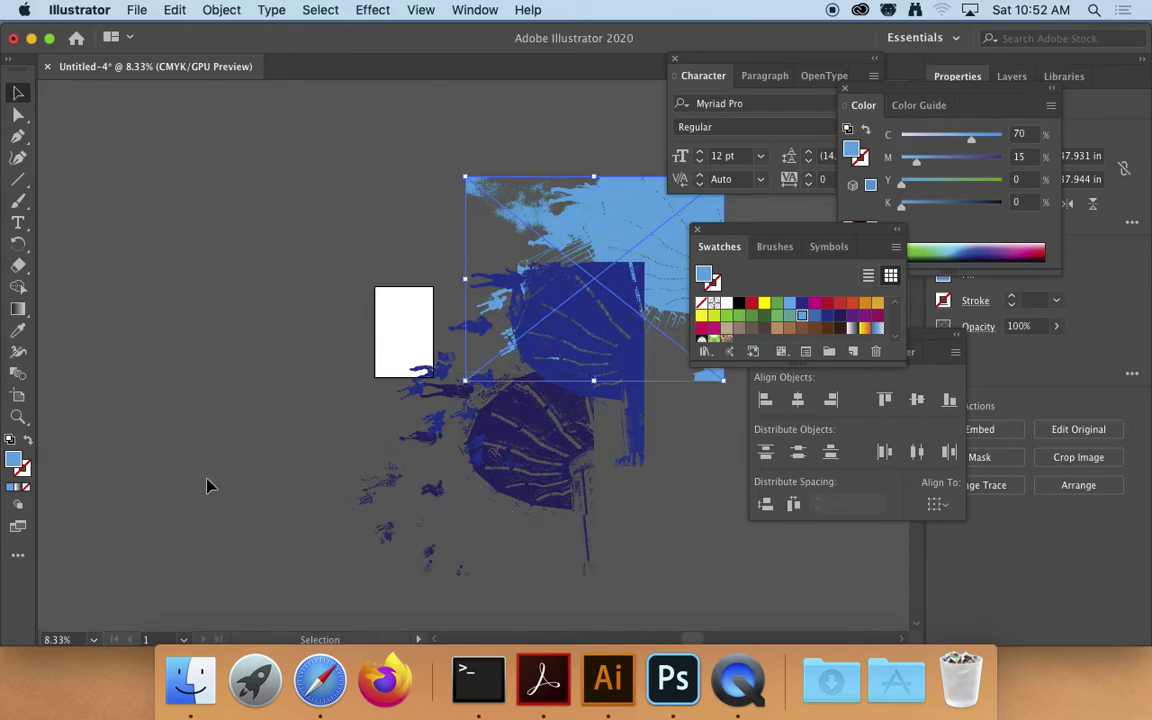
left_click(373, 506)
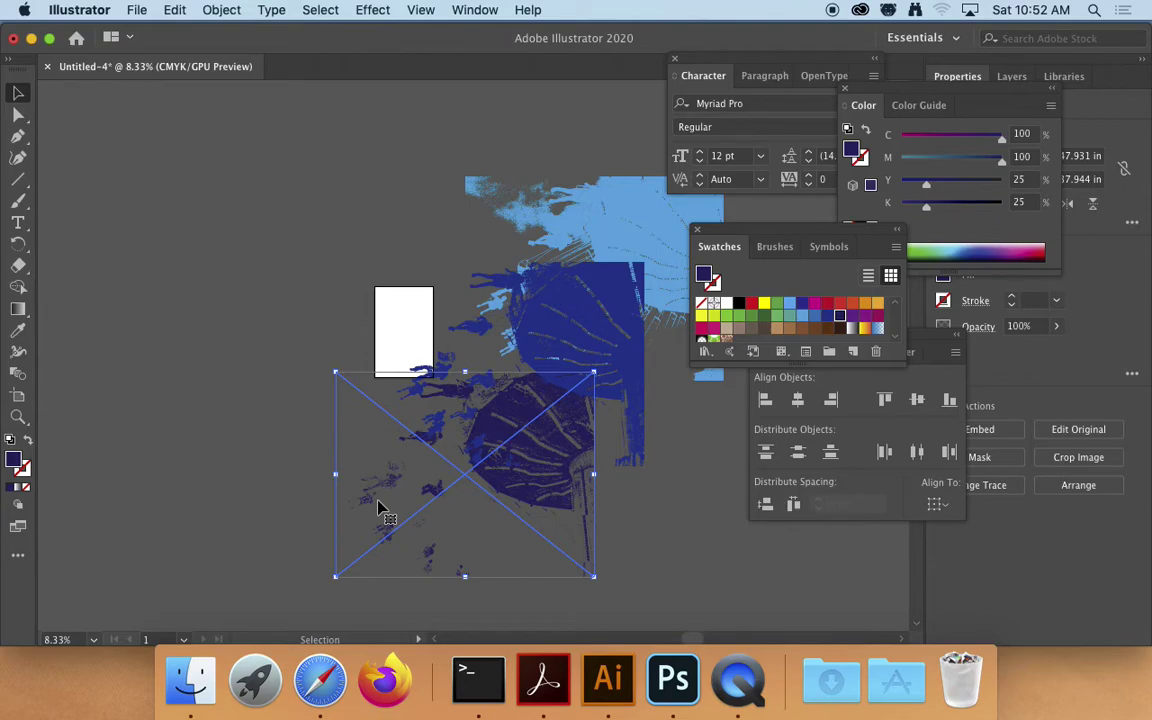
left_click_drag(386, 494, 568, 350)
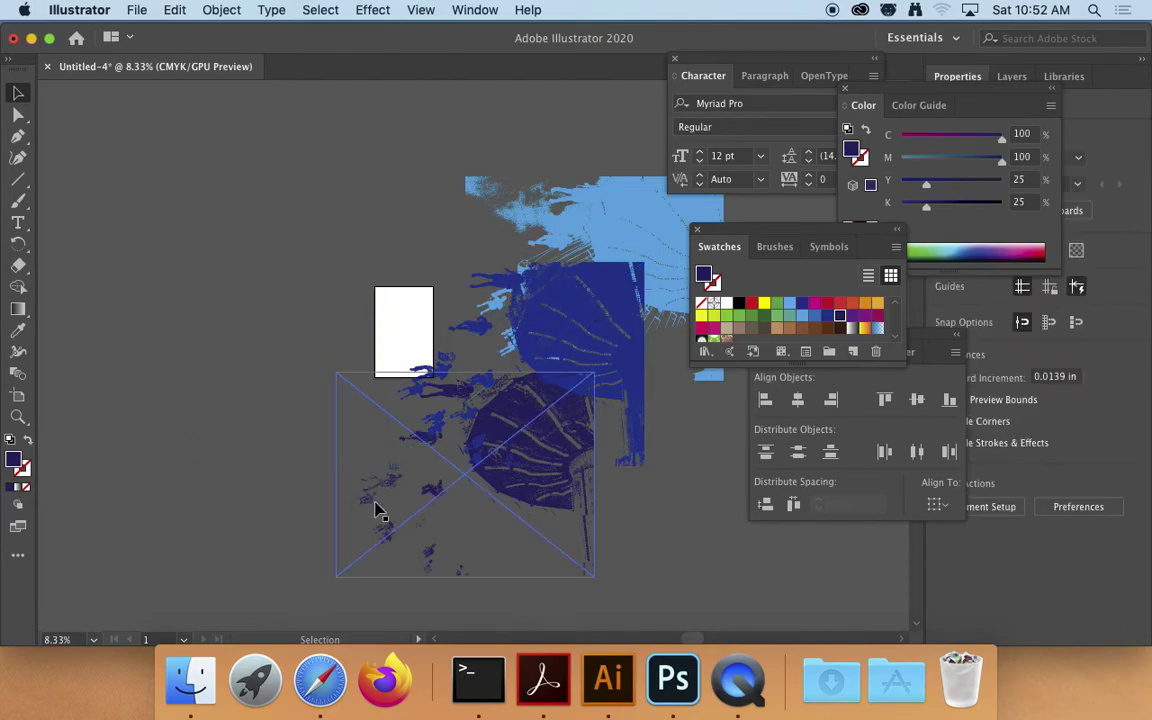
left_click(222, 10)
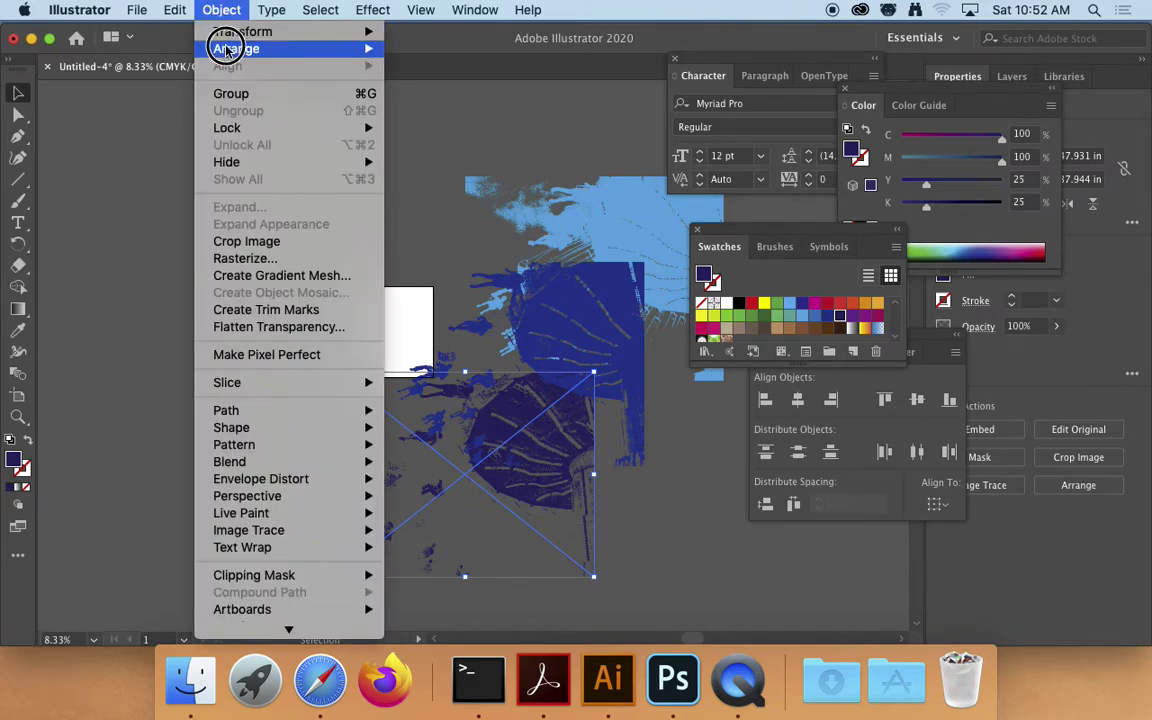
mouse_move(222, 48)
left_click(407, 48)
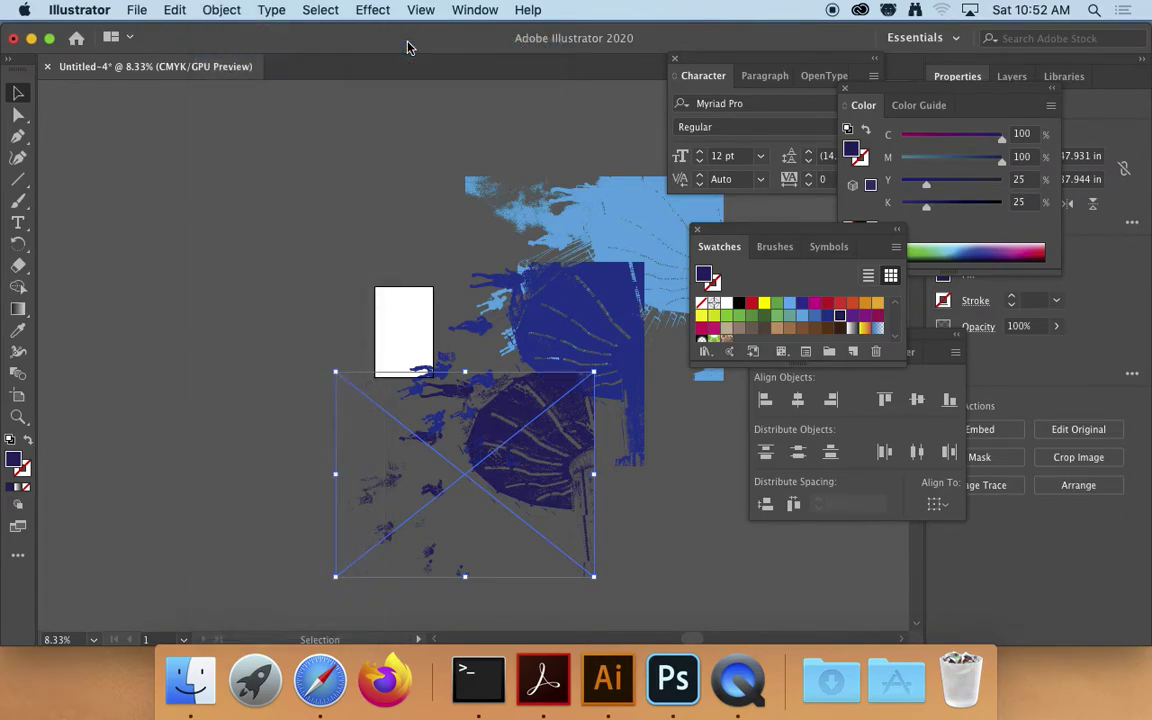
left_click(225, 285)
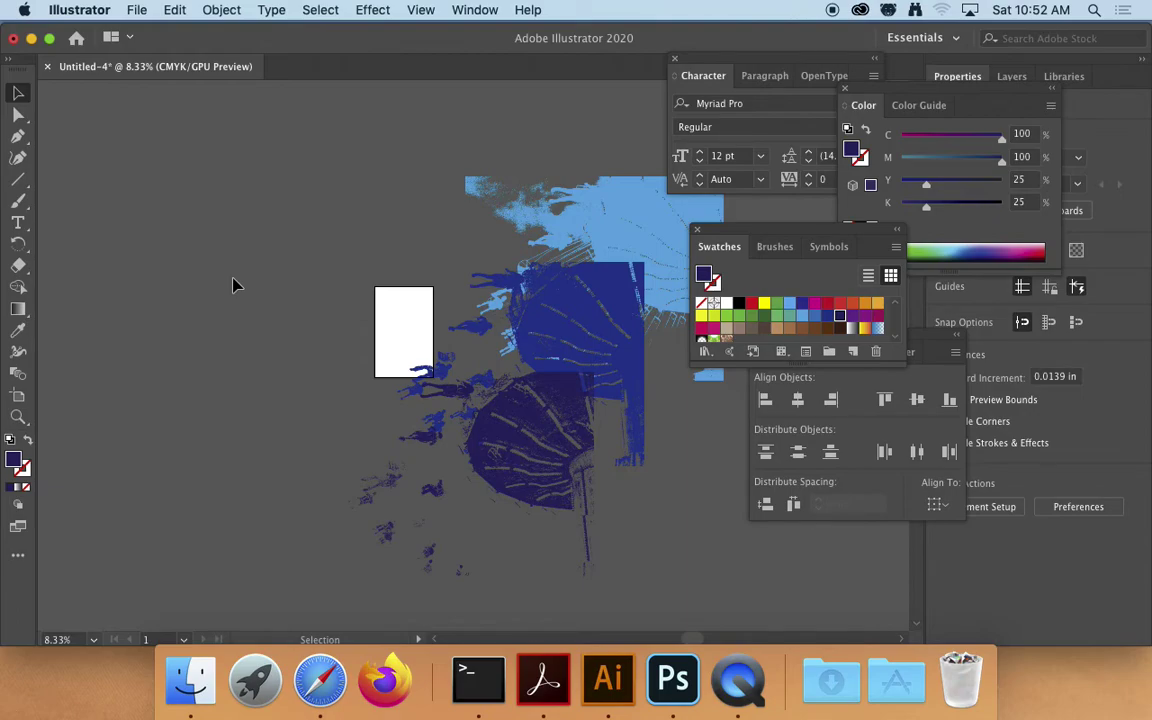
- Marquee all three images and apply Horizontal and Vertical Align Center from the Align panel
left_click_drag(280, 140, 660, 510)
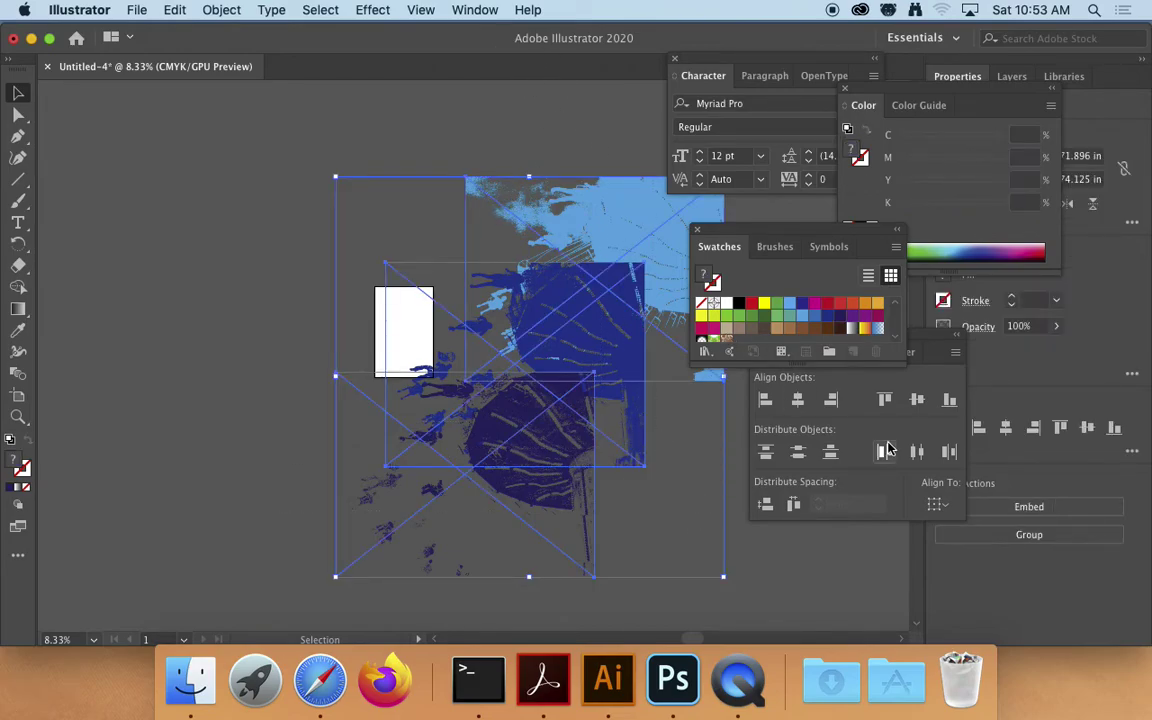
left_click_drag(919, 326, 947, 354)
left_click(483, 17)
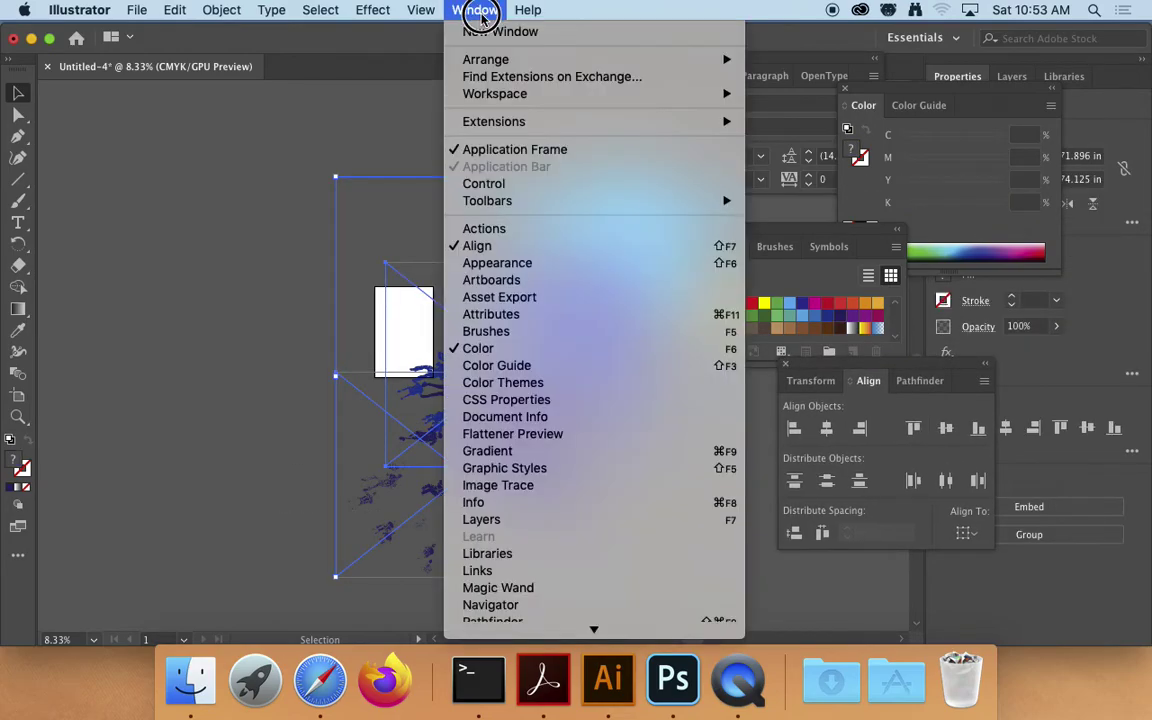
left_click(388, 124)
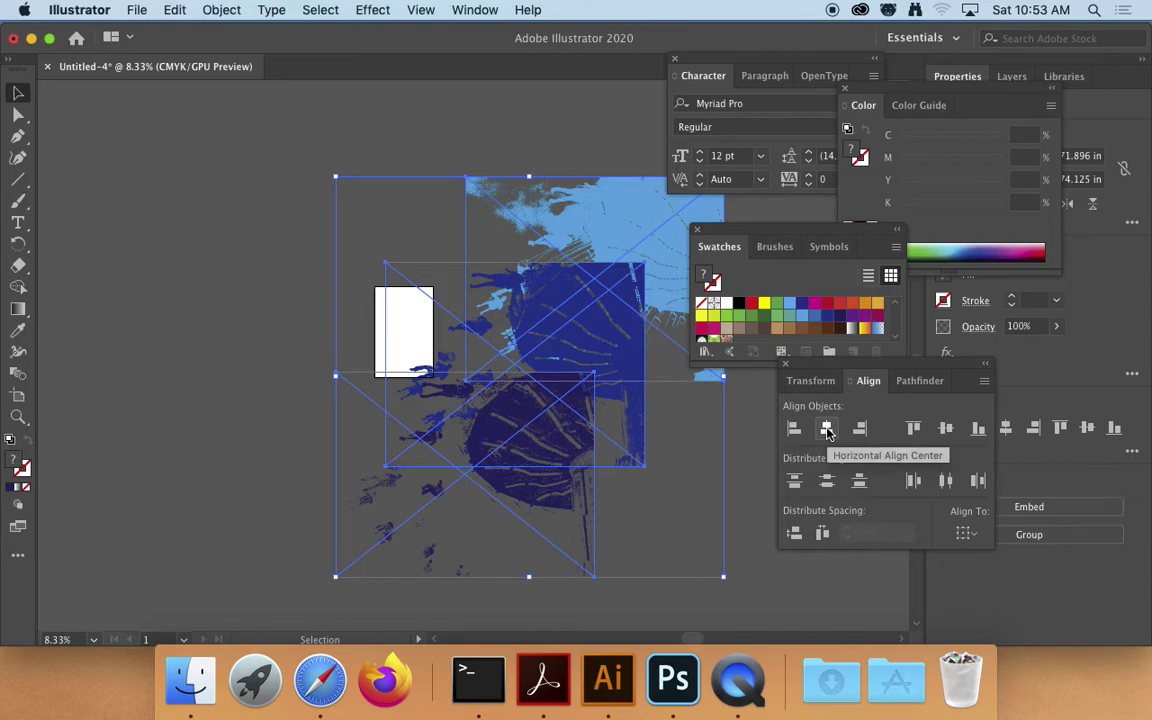
left_click(827, 431)
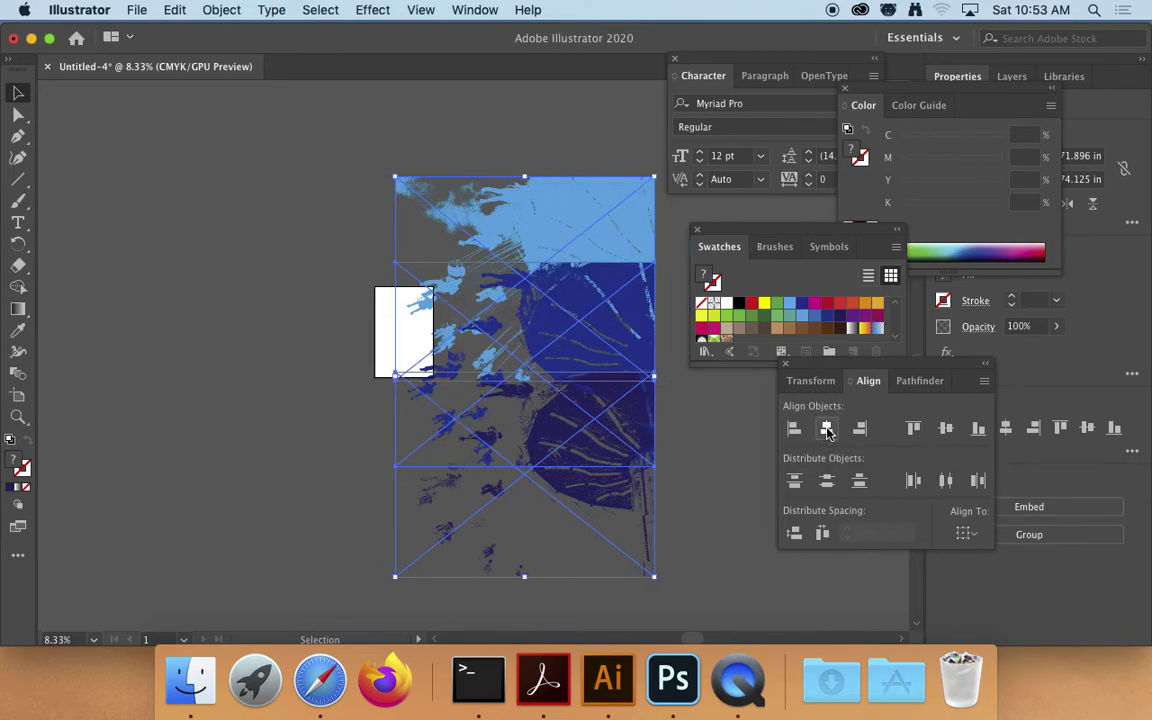
left_click(944, 430)
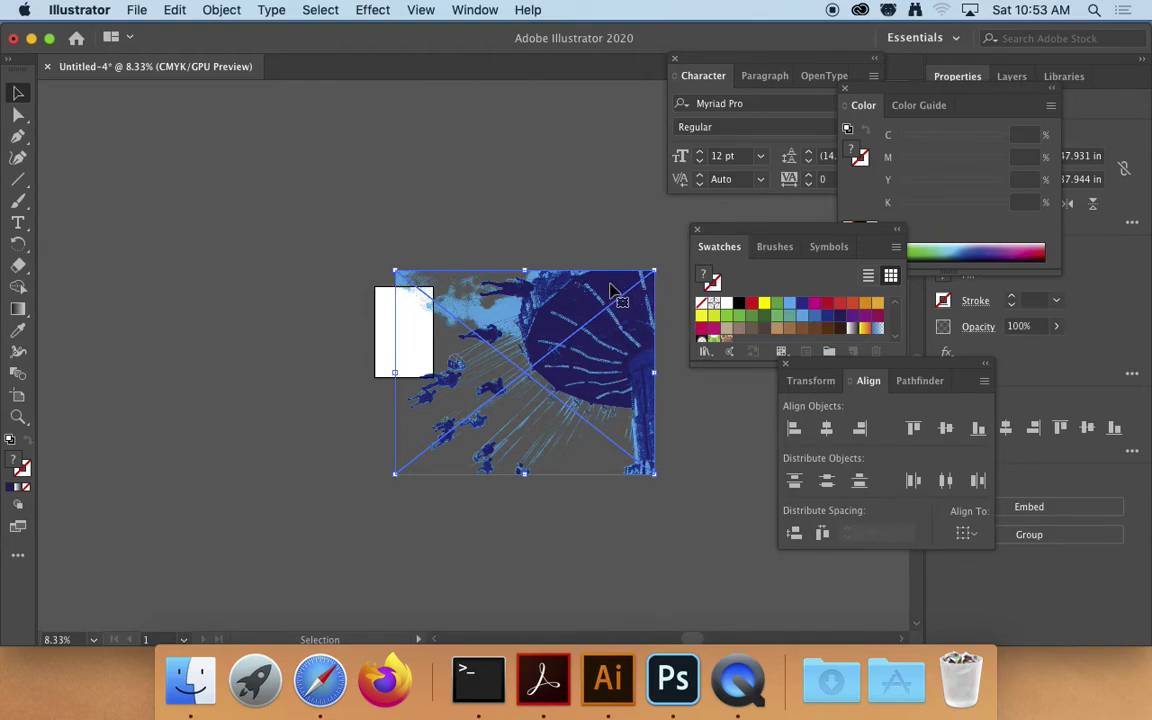
- Drag the stack to the artboard's top-left and scale it down to the artboard width
left_click_drag(609, 291, 591, 307)
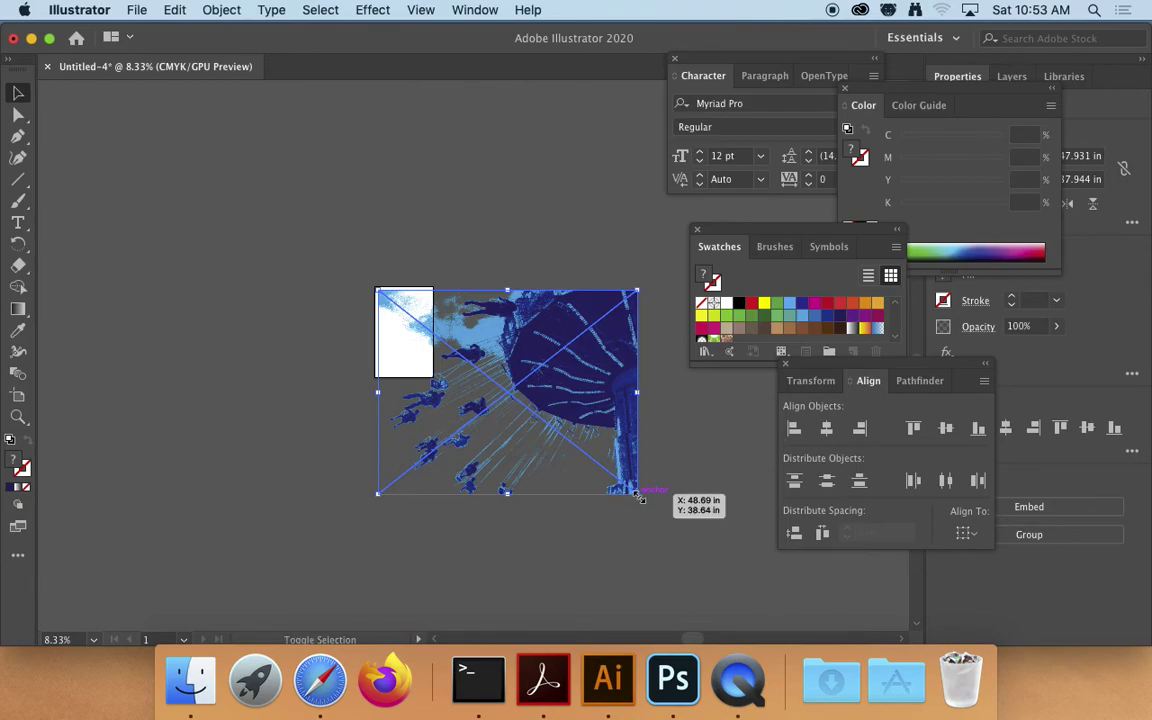
left_click_drag(640, 497, 433, 331)
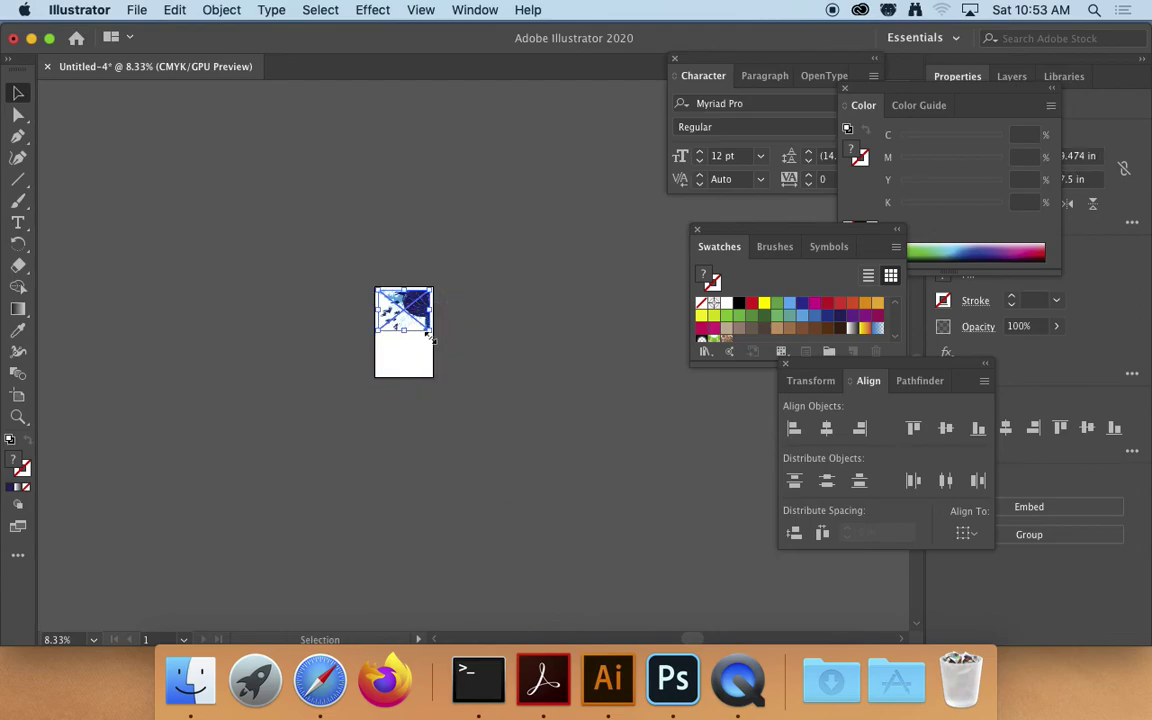
- Zoom in on the blue composite at the artboard top, then deselect everything
left_click_drag(18, 417, 60, 420)
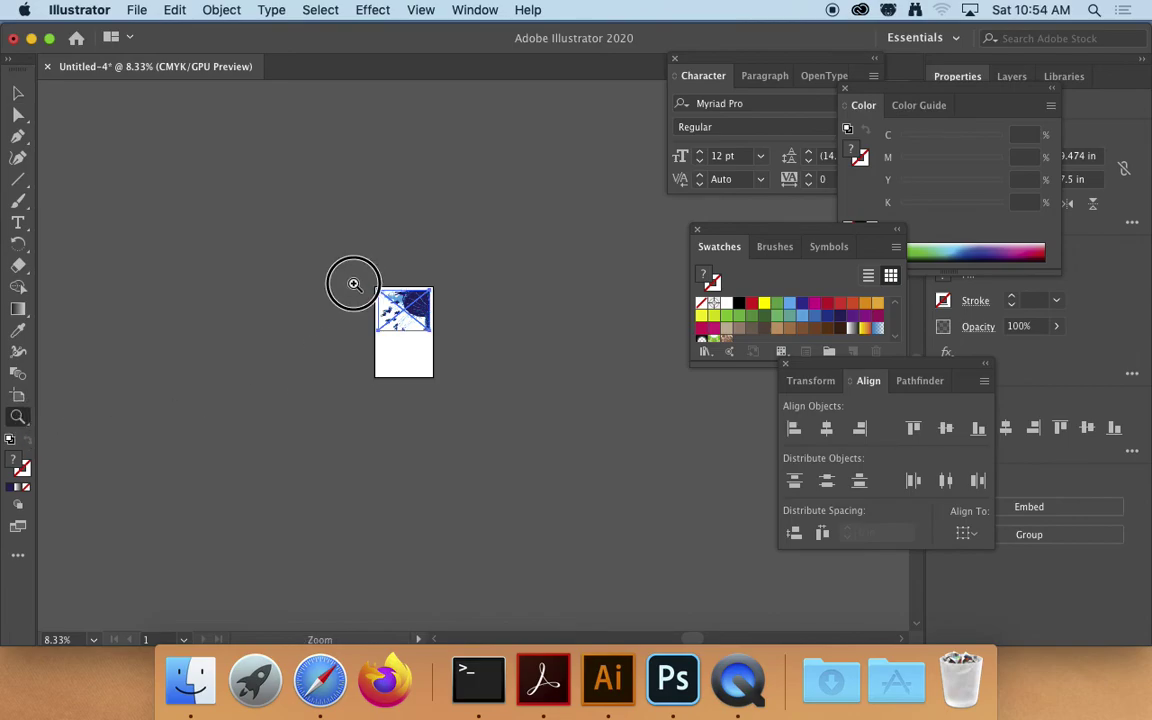
left_click_drag(352, 283, 699, 597)
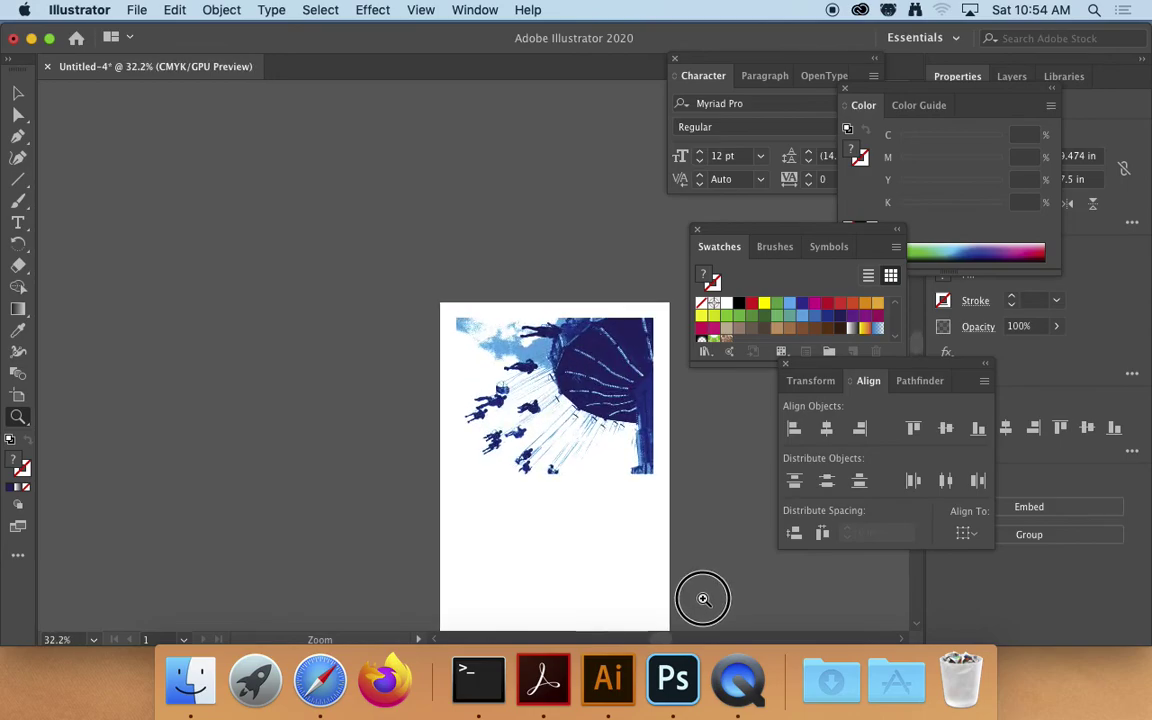
left_click(441, 367)
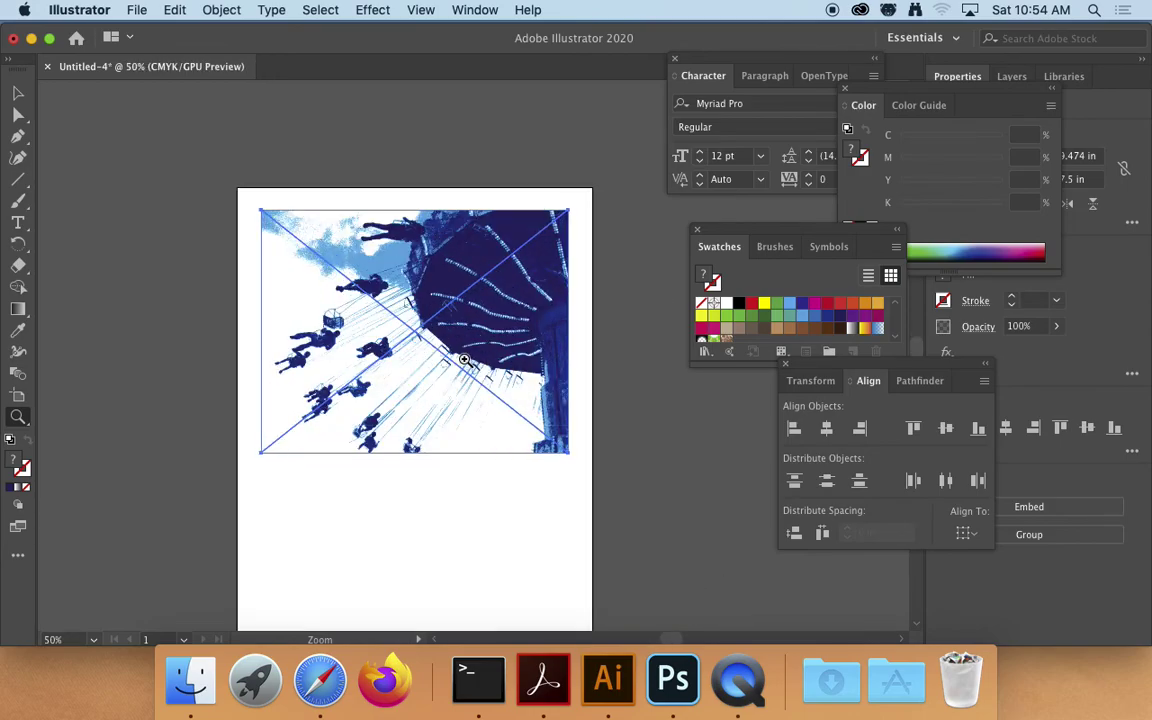
left_click(18, 92)
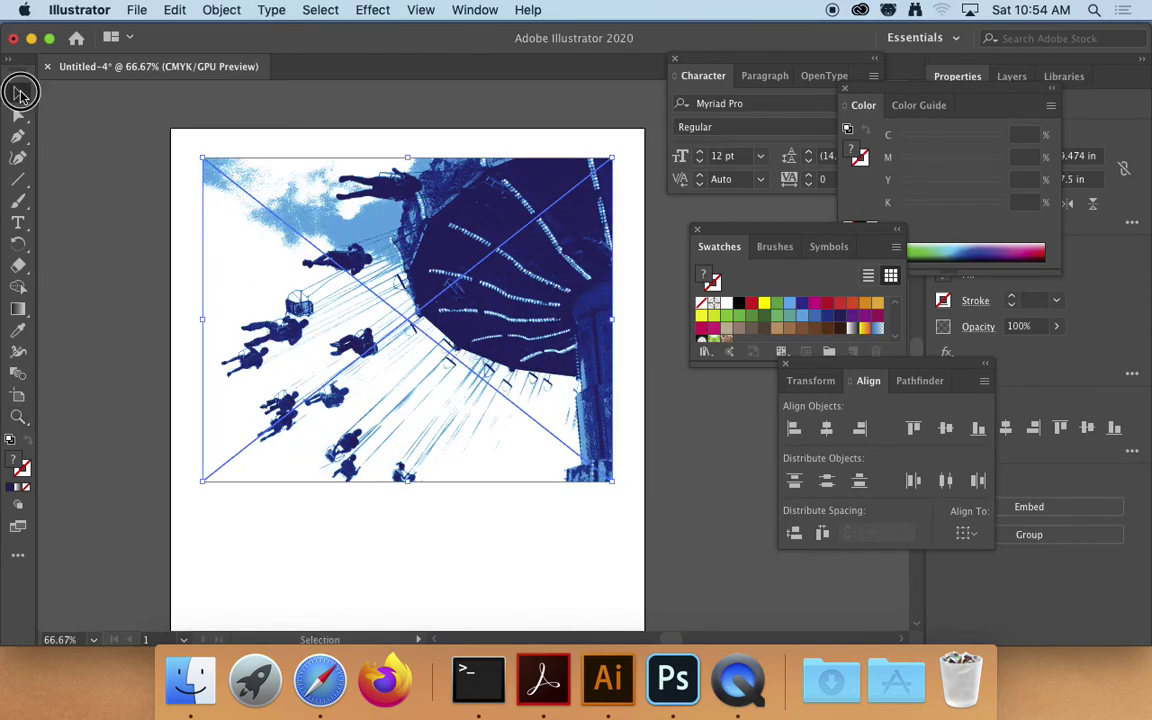
left_click(91, 101)
left_click(342, 265)
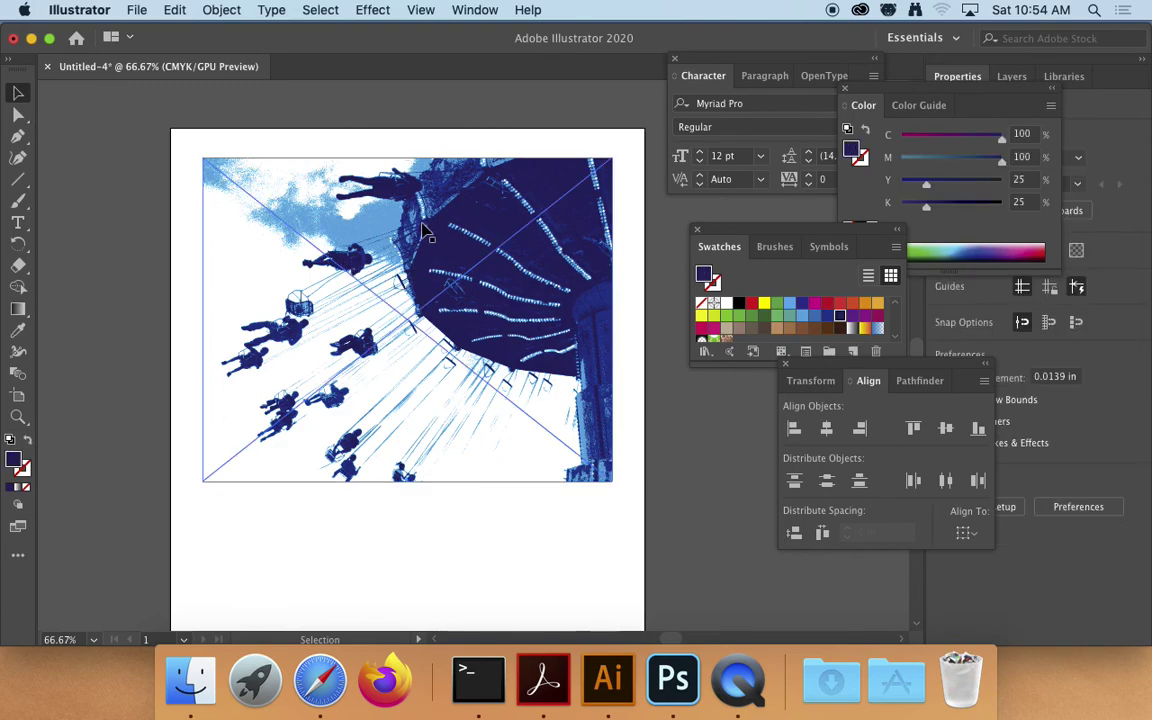
key("super+shift+a")
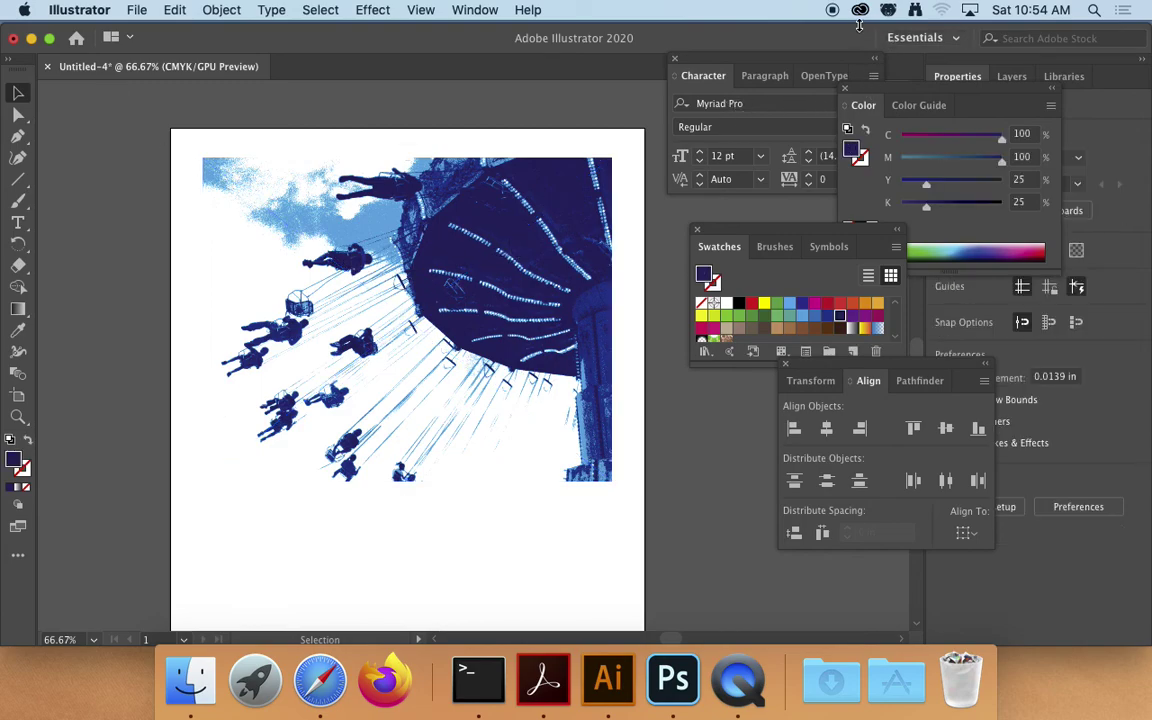